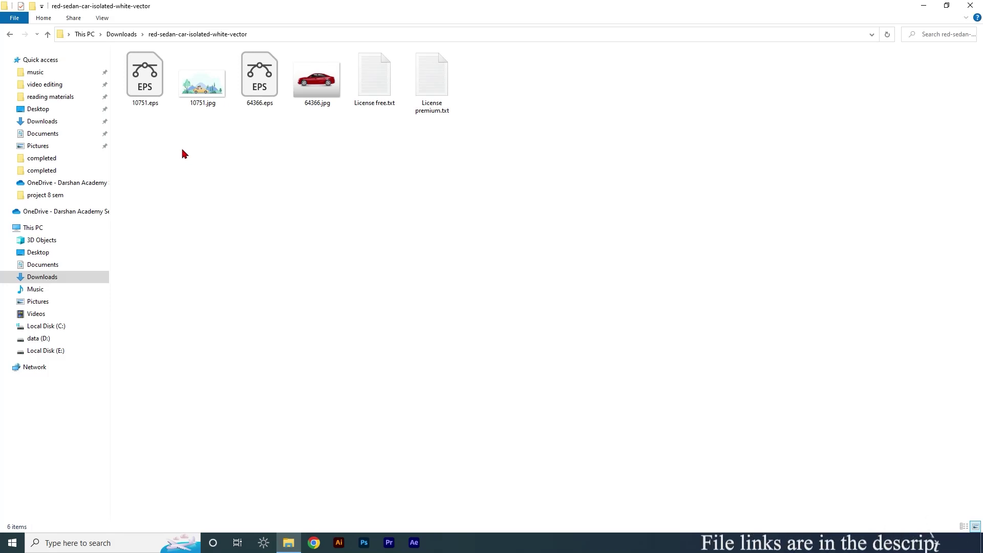
# Select the landscape 10751.eps and the red car 64366.eps and open both in Illustrator
pyautogui.click(142, 98)
pyautogui.keyDown('ctrl'); pyautogui.click(272, 77); pyautogui.keyUp('ctrl')
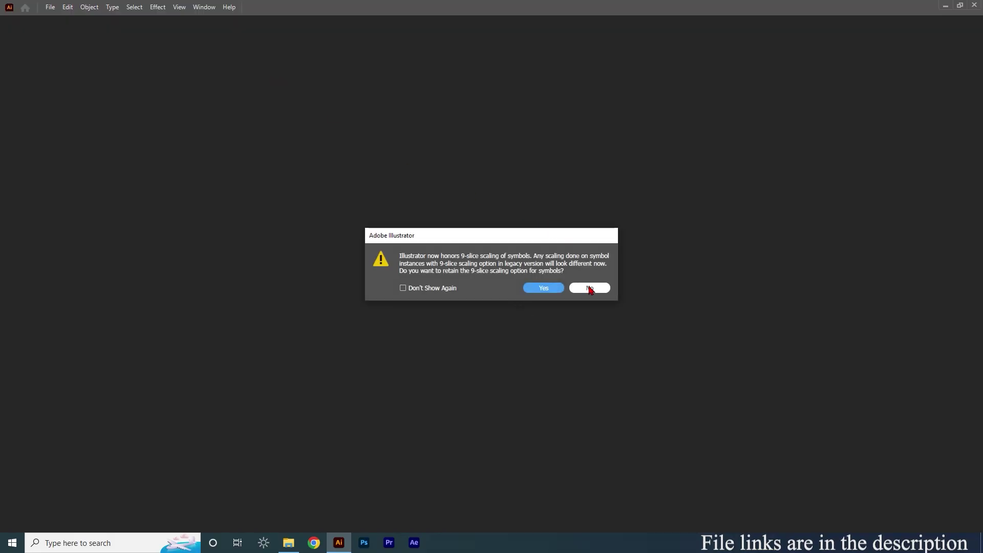
# Decline 9-slice scaling, maximize Illustrator, and compare the red car and landscape documents
pyautogui.click(590, 288)
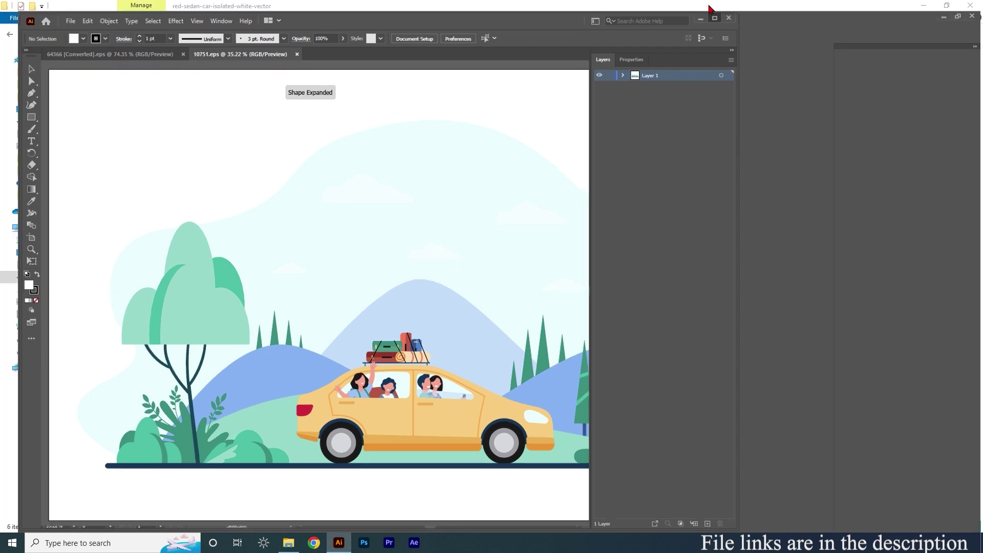
pyautogui.click(711, 7)
pyautogui.click(92, 41)
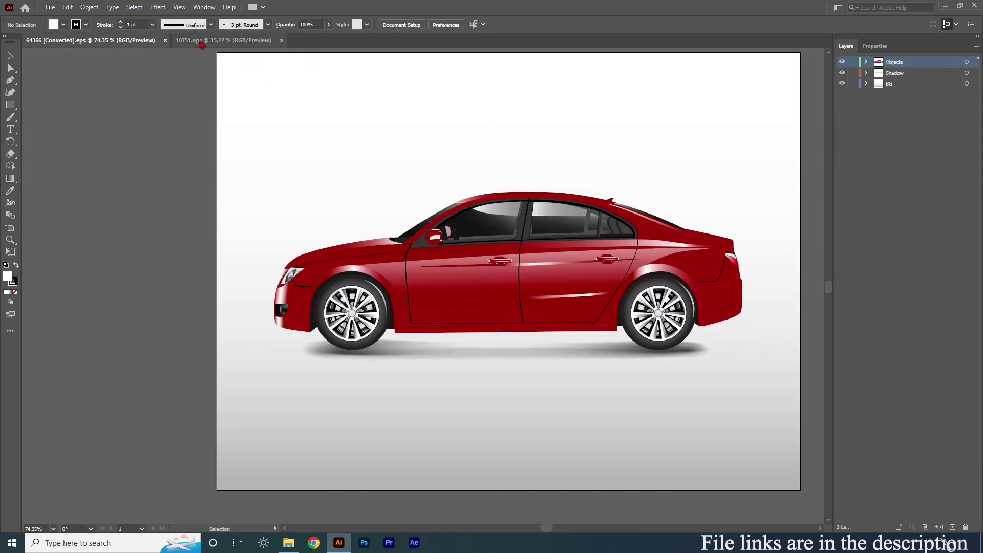
pyautogui.click(201, 41)
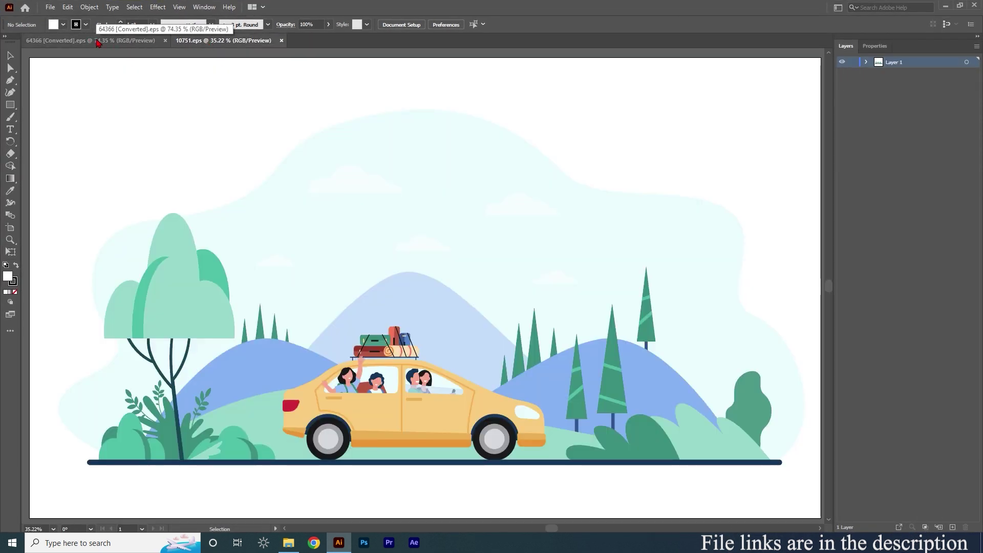
pyautogui.click(98, 42)
pyautogui.click(200, 41)
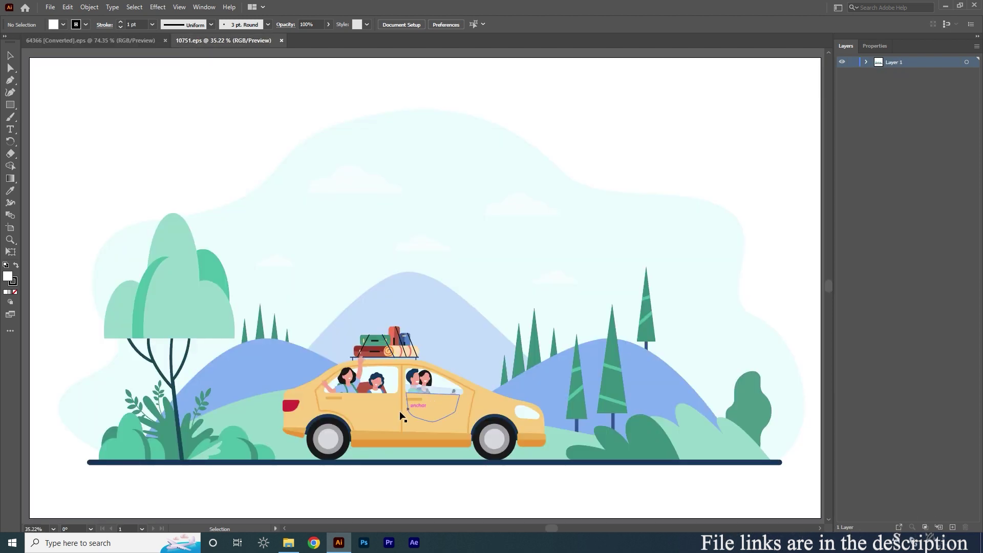
# Isolate the yellow car group in the landscape and delete it
pyautogui.doubleClick(384, 413)
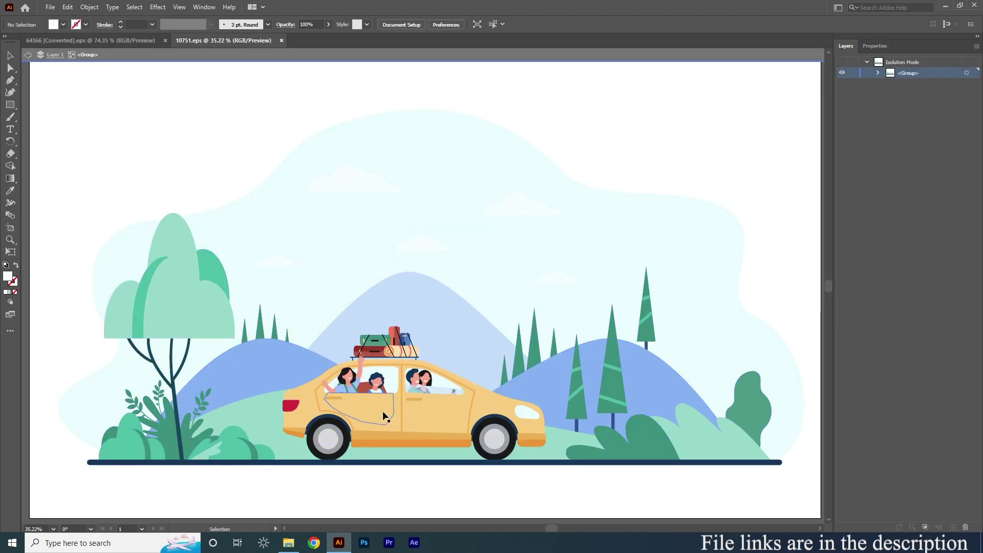
pyautogui.click(383, 413)
pyautogui.press('Delete')
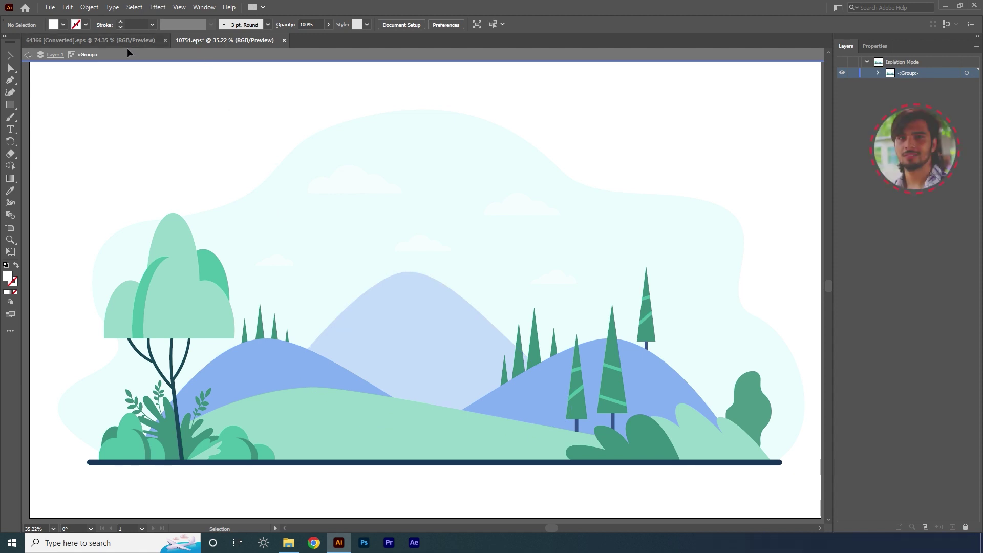
pyautogui.press('Escape')
# Select the whole red car in 64366.eps and copy it
pyautogui.click(138, 40)
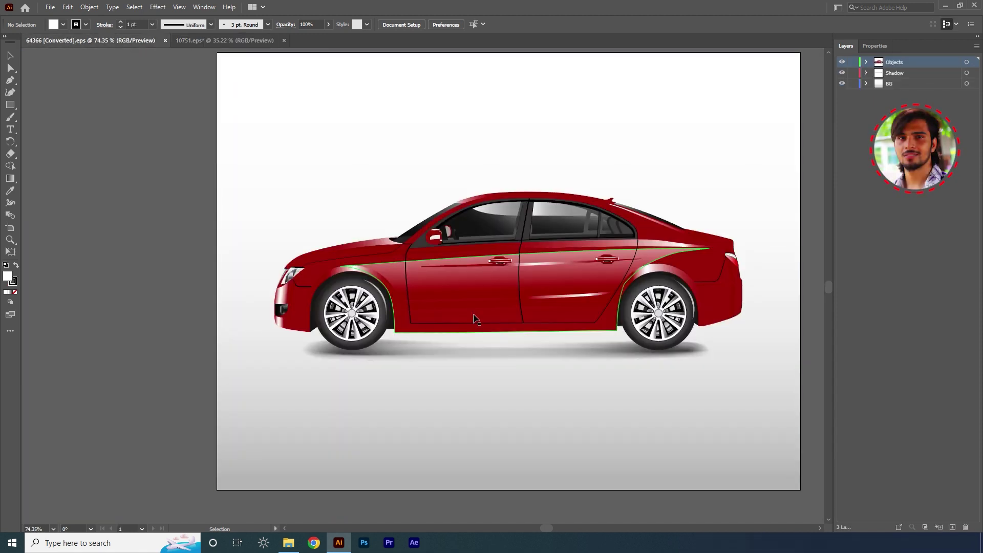
pyautogui.click(494, 308)
pyautogui.rightClick(494, 307)
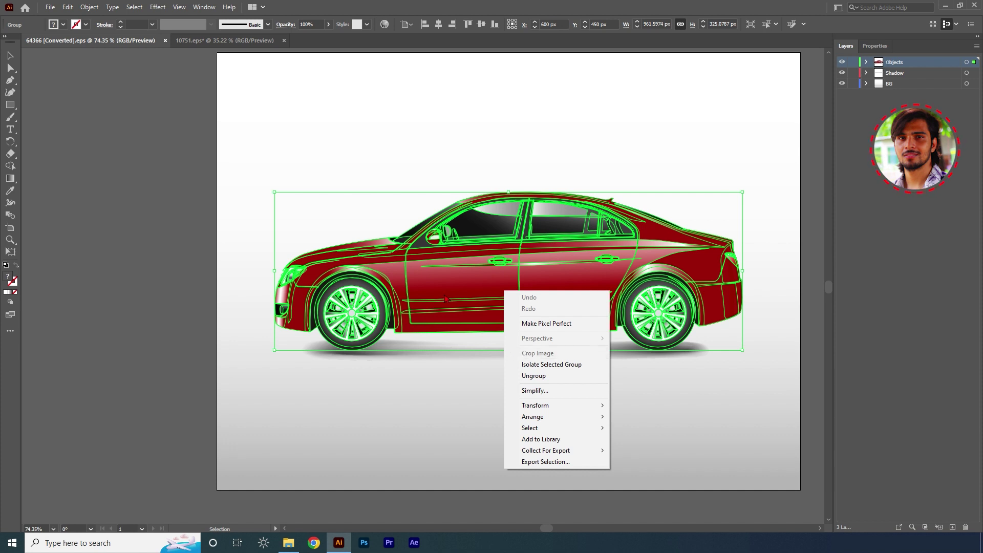
pyautogui.click(479, 314)
pyautogui.click(67, 7)
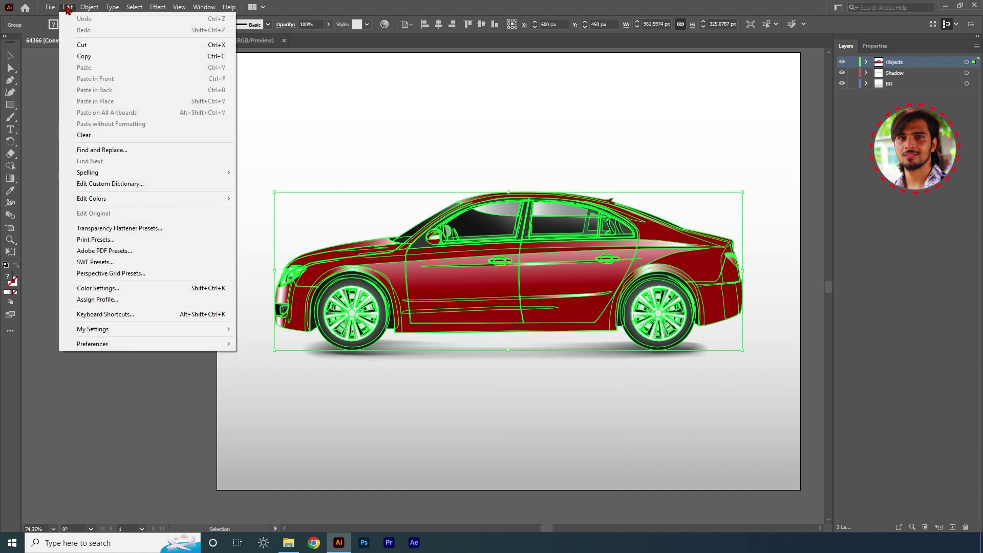
pyautogui.click(84, 56)
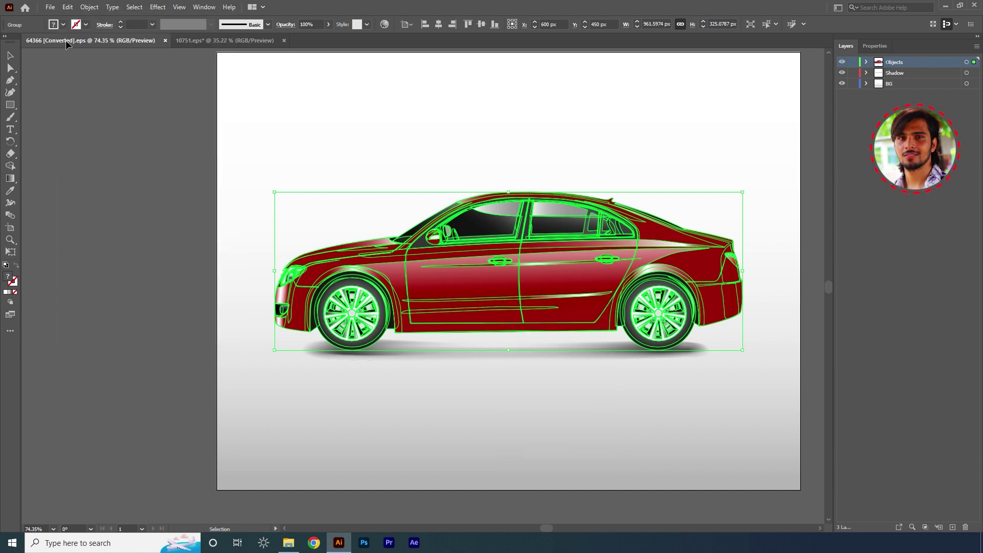
# Paste the red car into the 10751.eps landscape, drag it onto the hills, and zoom out
pyautogui.click(192, 41)
pyautogui.click(367, 361)
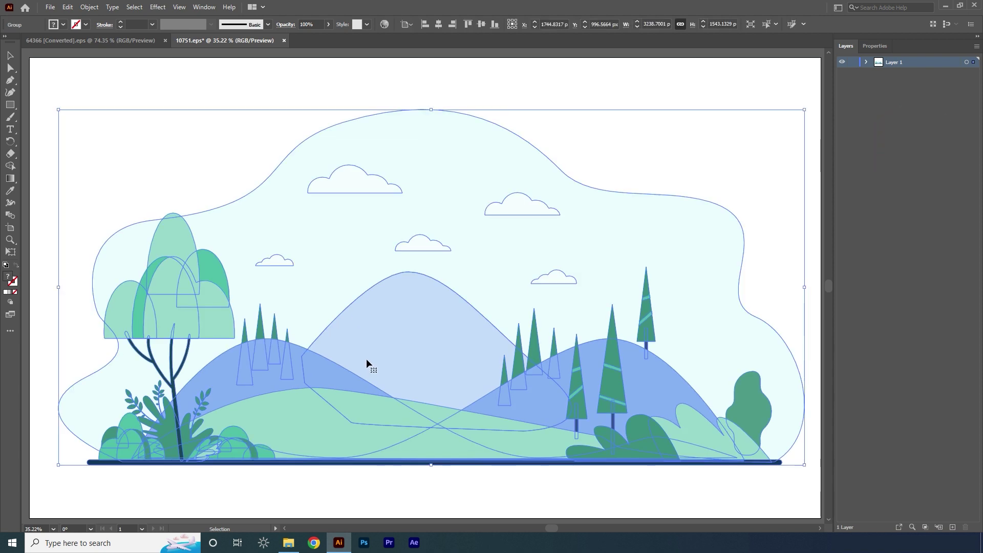
pyautogui.hotkey('ctrl', 'v')
pyautogui.moveTo(426, 294); pyautogui.dragTo(507, 371)
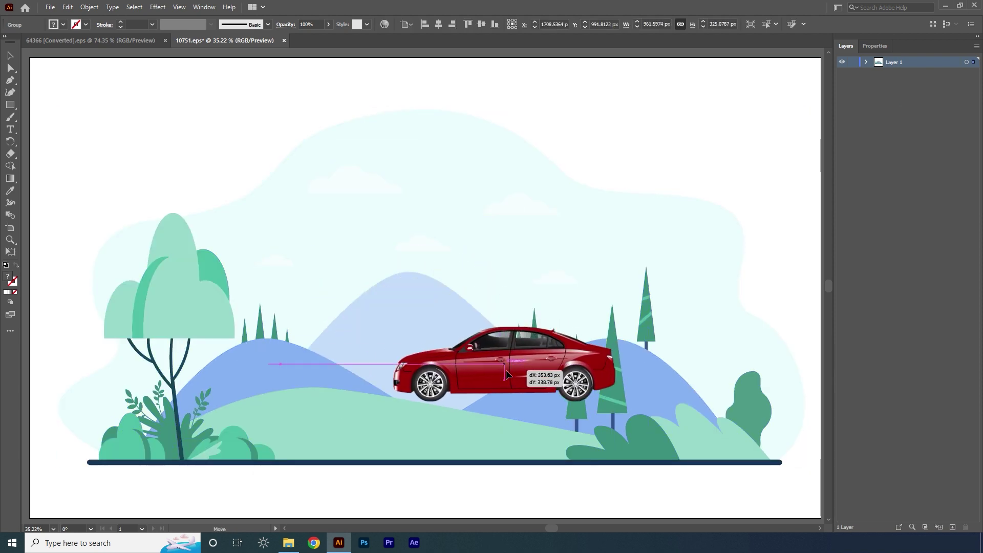
pyautogui.hotkey('ctrl', '-')
pyautogui.hotkey('ctrl', '-')
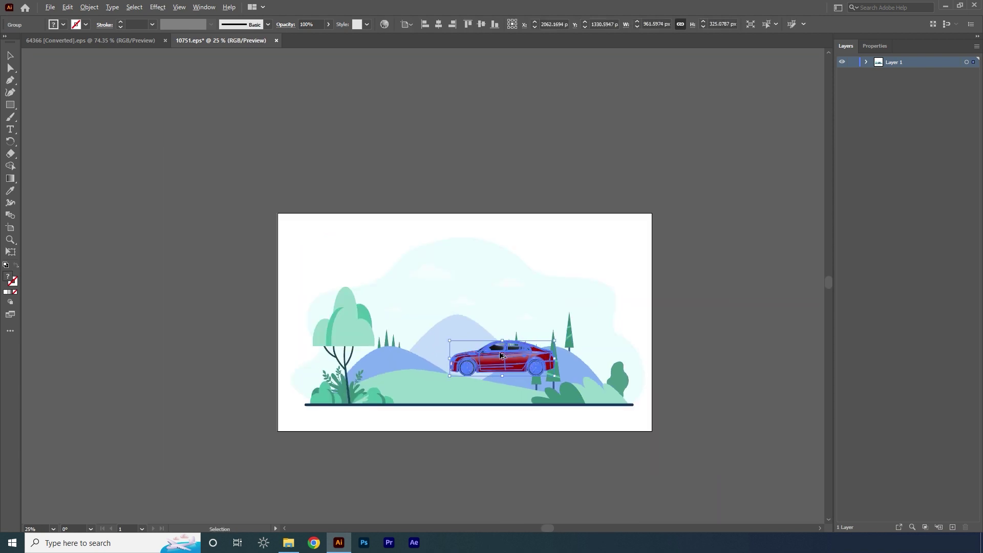
pyautogui.hotkey('ctrl', '-')
pyautogui.click(380, 376)
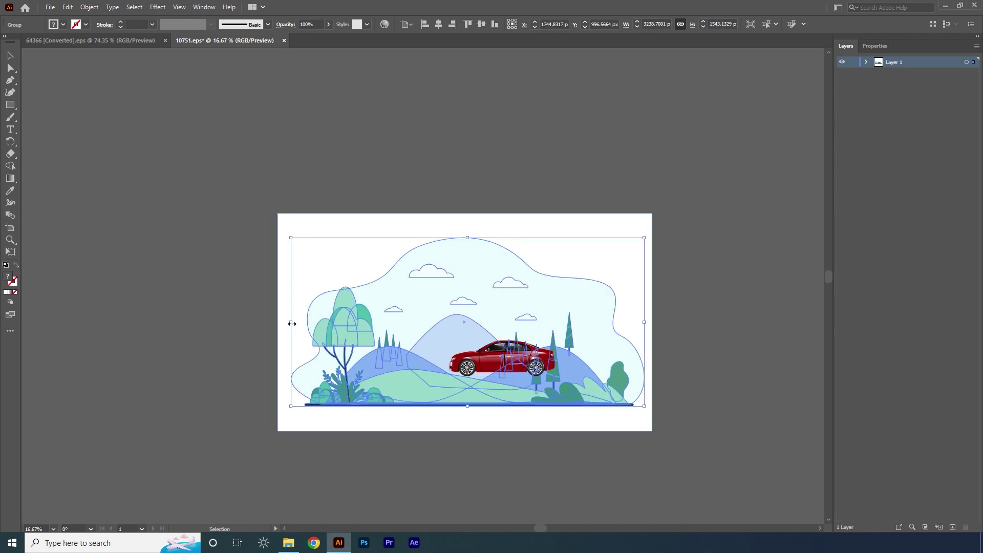
# Stretch the landscape to the artboard's left and right edges and move the red car onto the right-hand road
pyautogui.moveTo(291, 321); pyautogui.dragTo(277, 323)
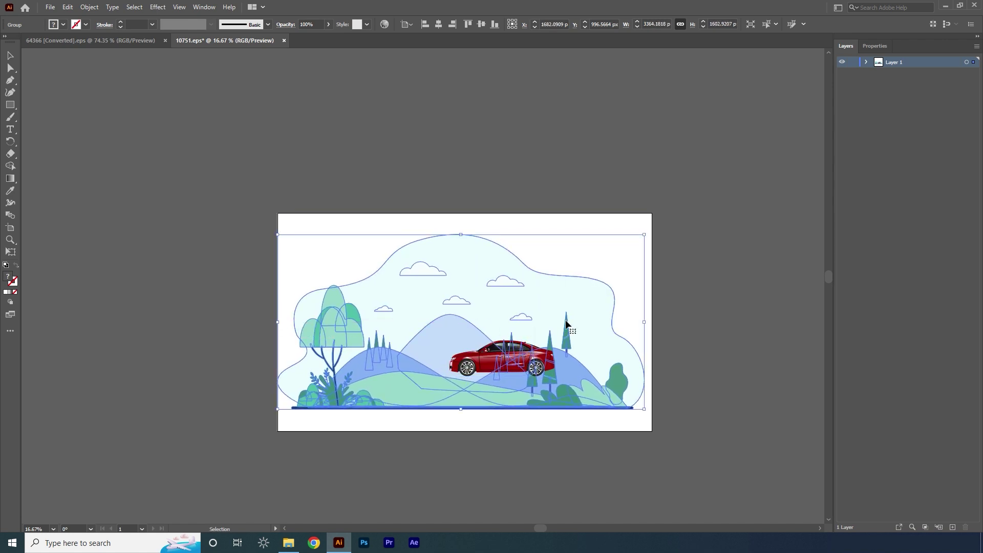
pyautogui.moveTo(645, 324); pyautogui.dragTo(652, 323)
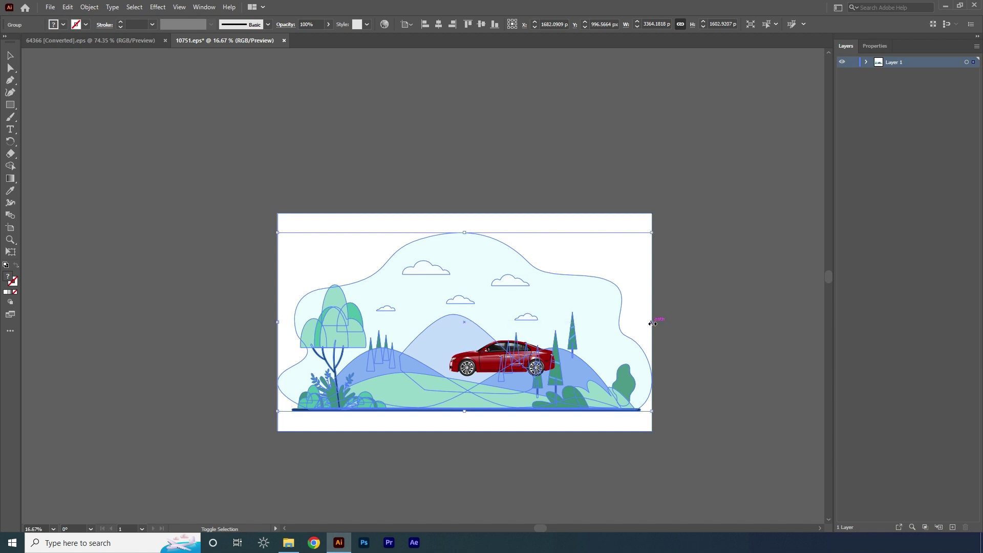
pyautogui.click(179, 268)
pyautogui.moveTo(534, 372); pyautogui.dragTo(587, 400)
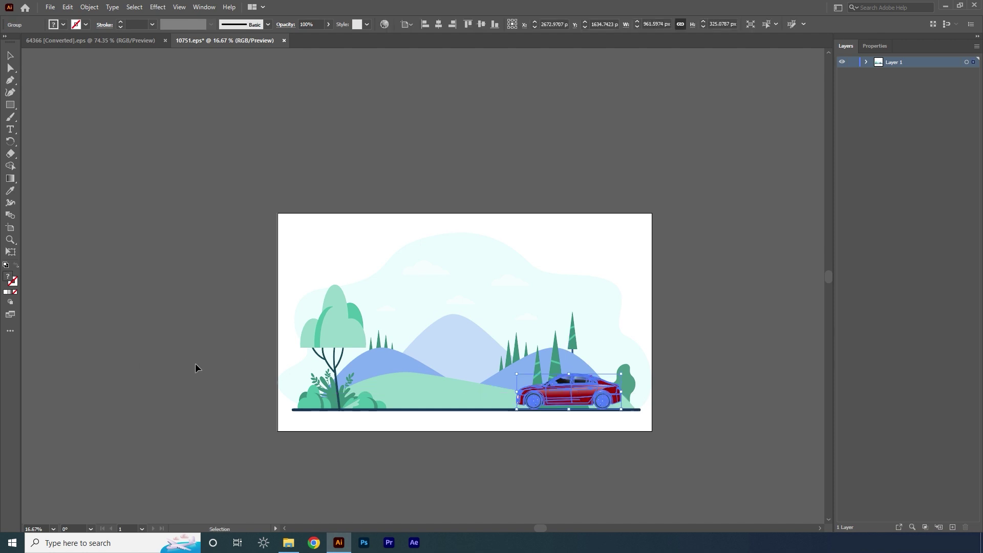
pyautogui.click(220, 366)
pyautogui.click(568, 392)
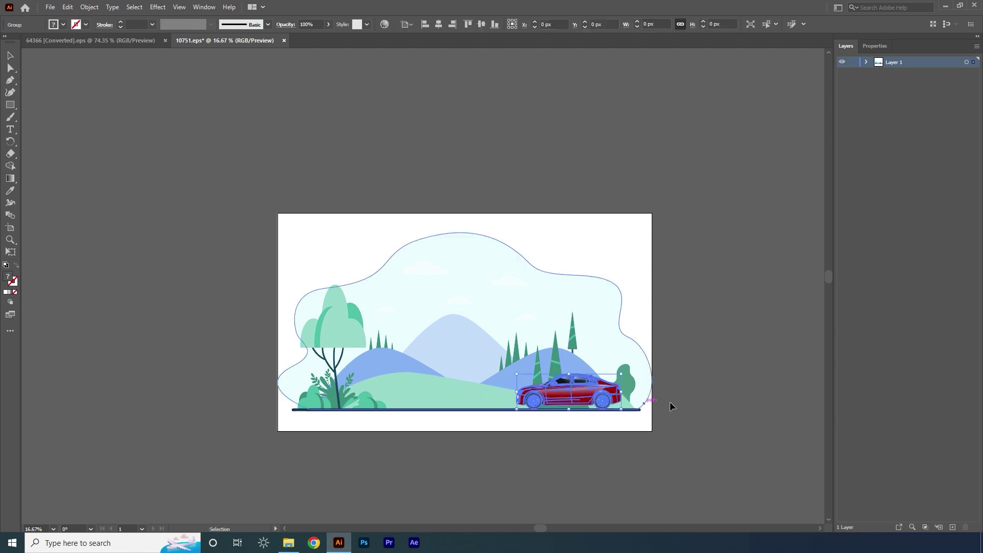
pyautogui.click(670, 401)
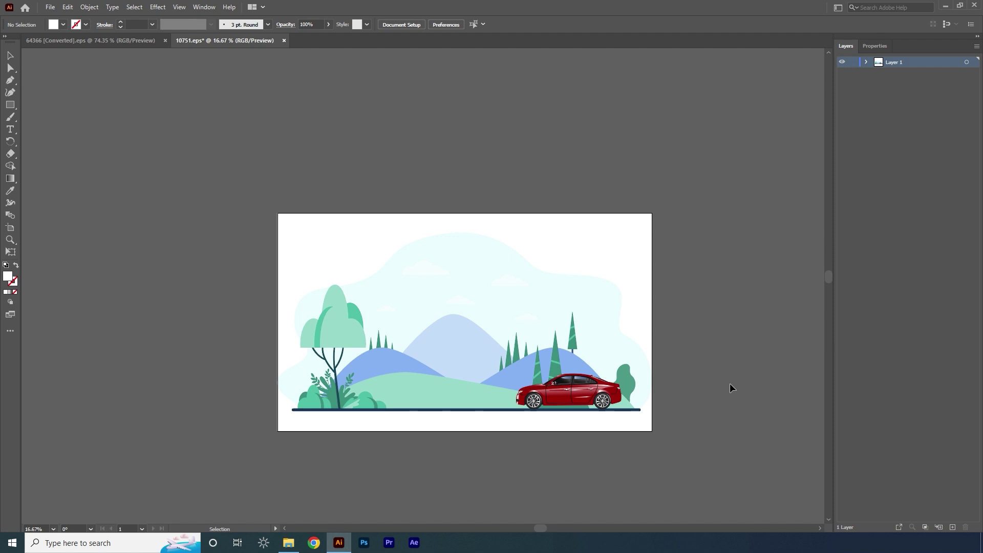
# Isolate the car group and cut out its rear wheel
pyautogui.doubleClick(589, 394)
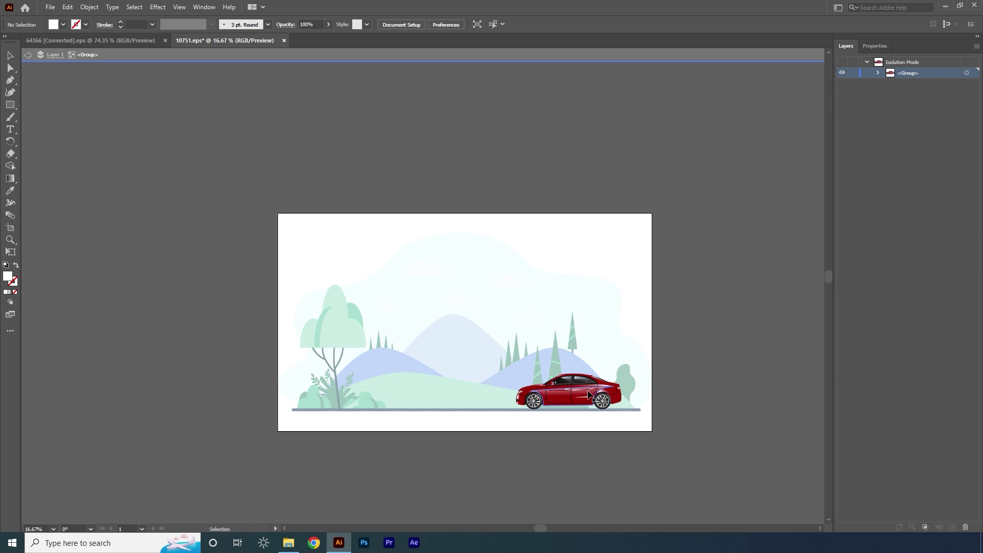
pyautogui.scroll(2, 573, 413)
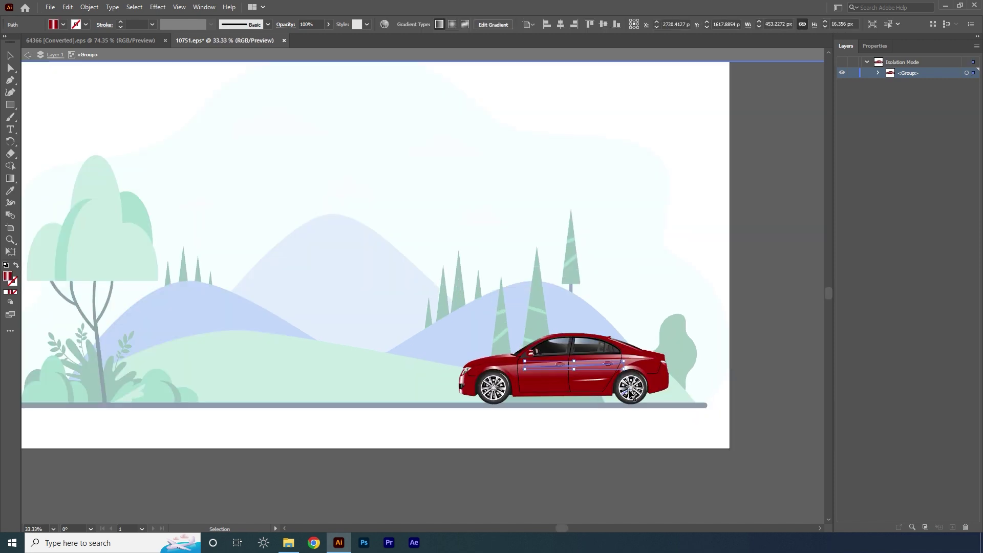
pyautogui.click(638, 391)
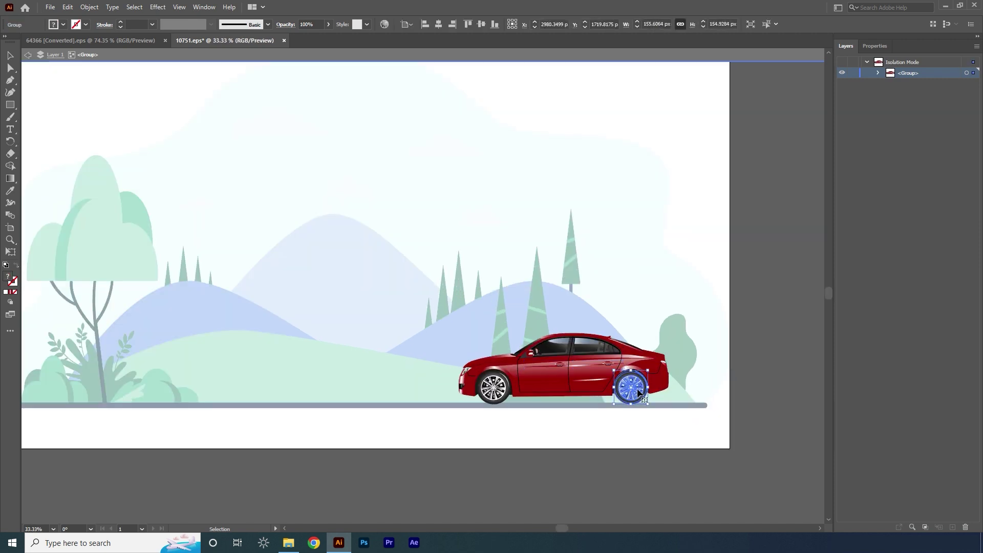
pyautogui.click(67, 7)
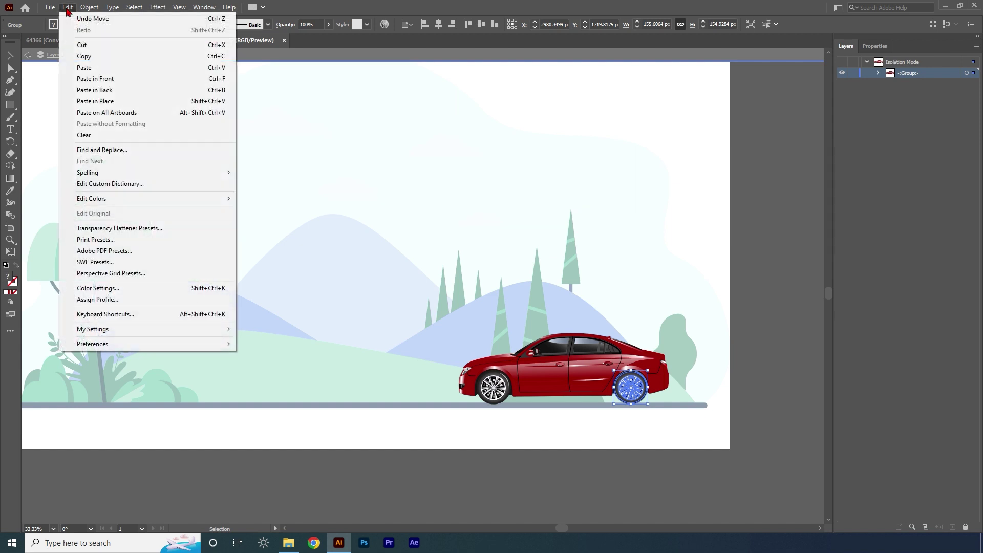
pyautogui.click(82, 45)
pyautogui.doubleClick(751, 89)
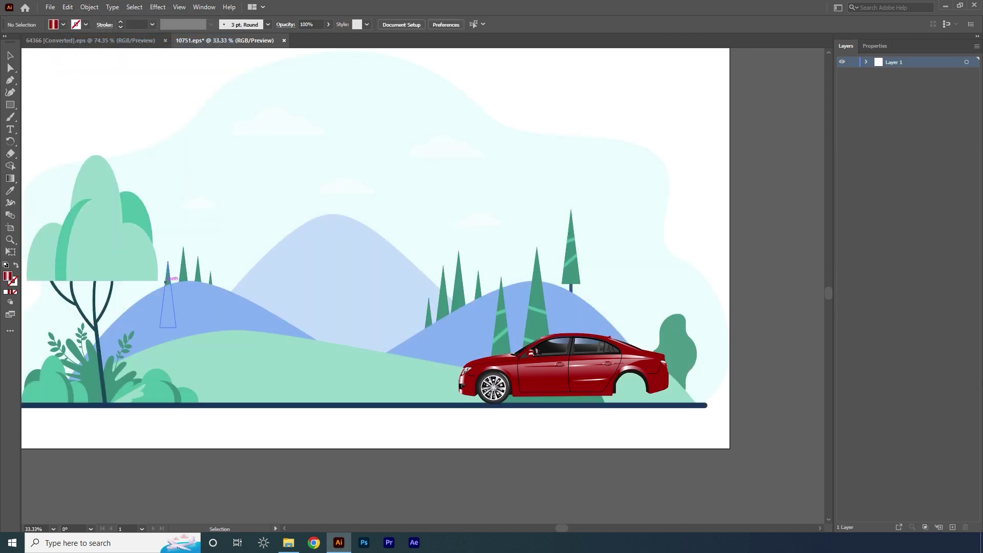
# Paste the wheel in front on a new layer and name that layer Wheel
pyautogui.click(953, 527)
pyautogui.click(68, 7)
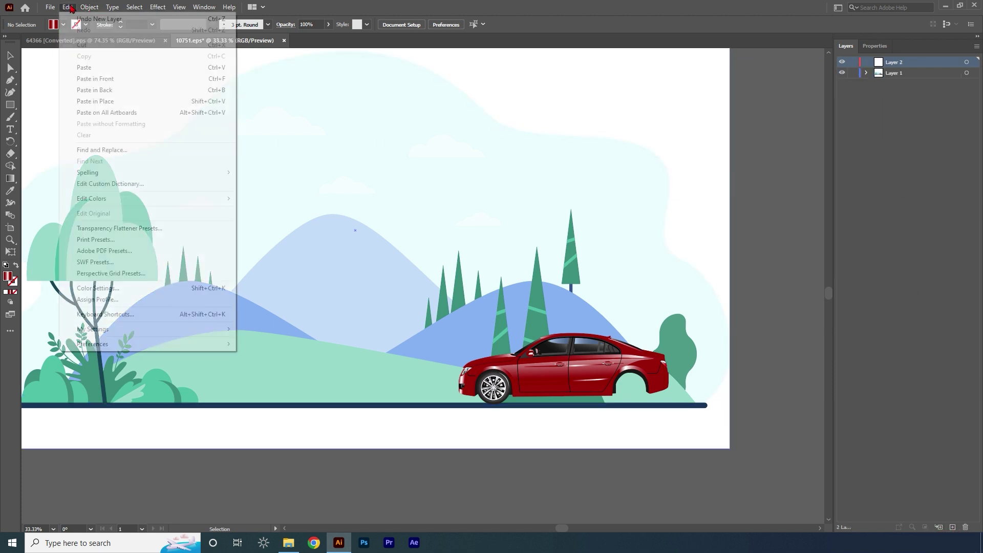
pyautogui.click(101, 79)
pyautogui.click(878, 123)
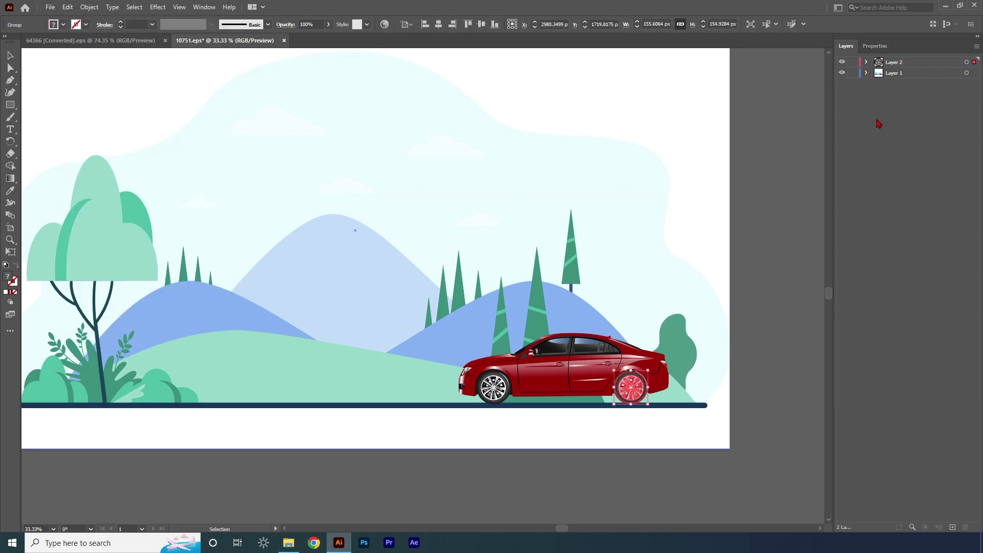
pyautogui.doubleClick(894, 62)
pyautogui.write('Wheel')
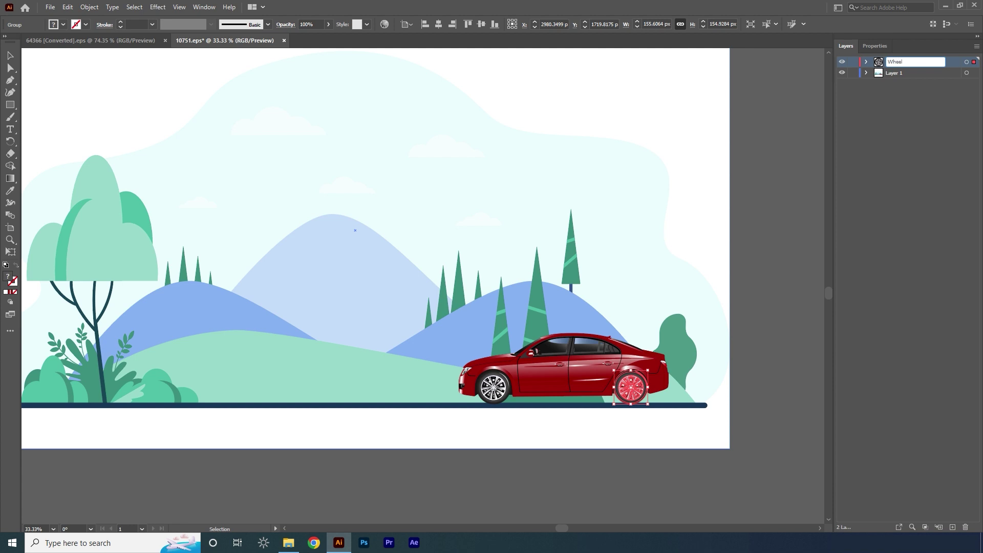
pyautogui.press('Return')
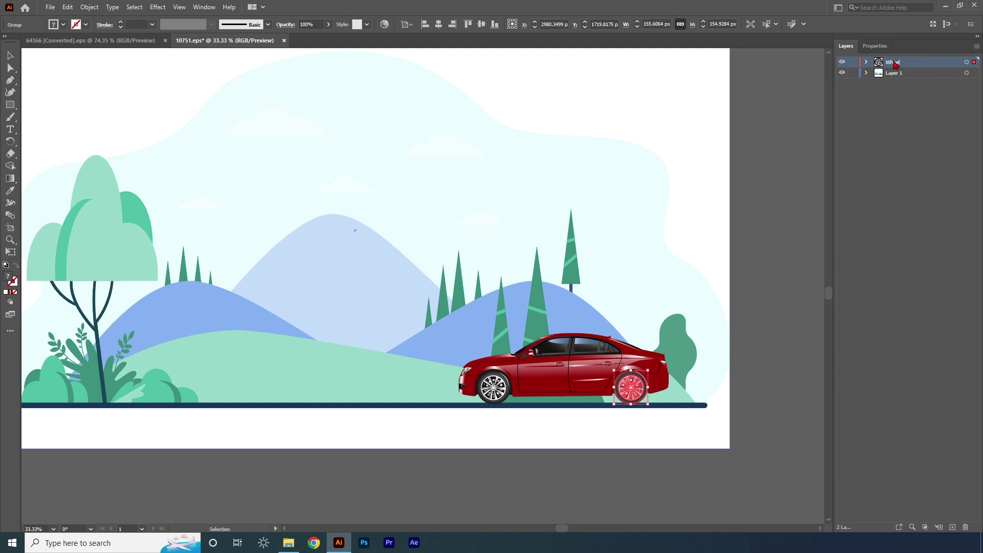
pyautogui.click(496, 400)
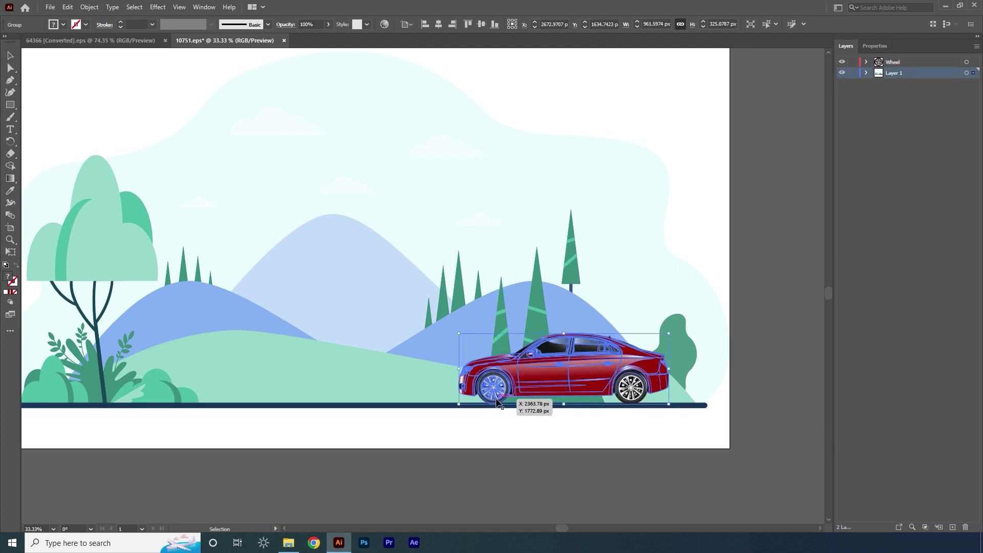
# Isolate the car group and cut out its front wheel
pyautogui.doubleClick(493, 393)
pyautogui.click(493, 392)
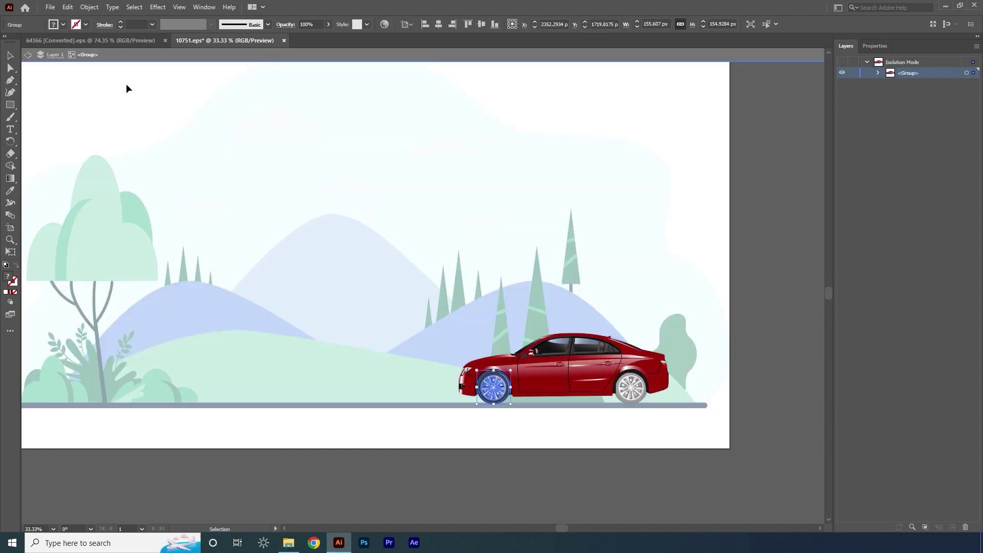
pyautogui.click(68, 7)
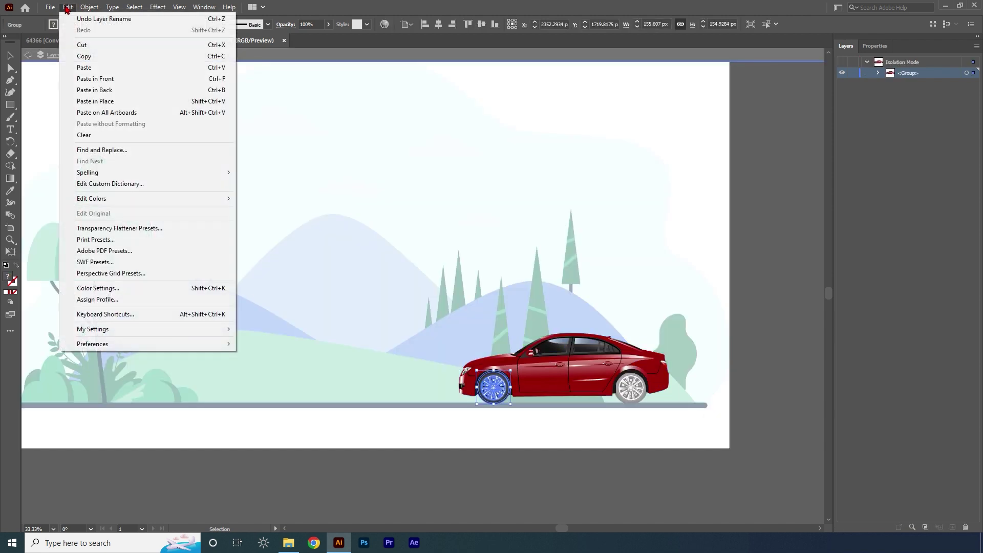
pyautogui.click(83, 45)
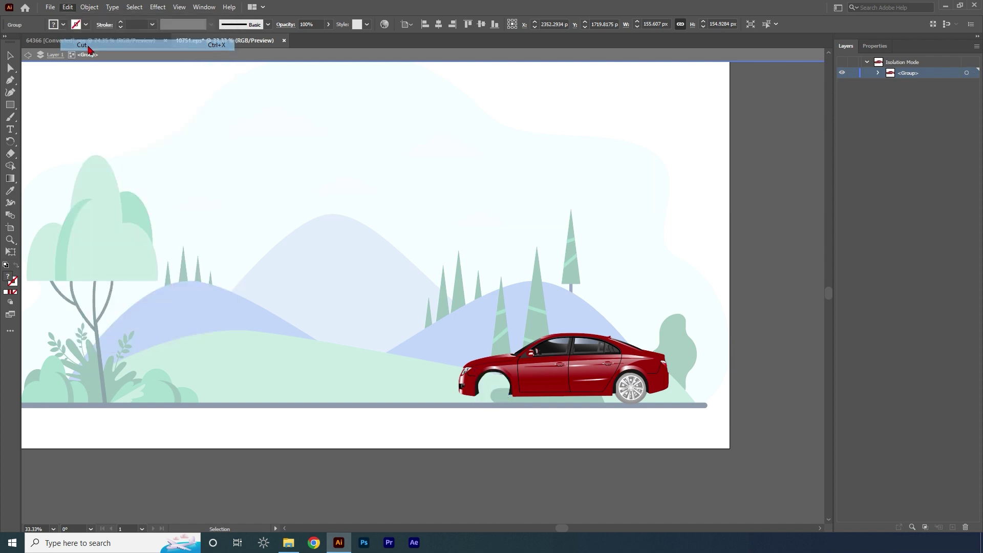
pyautogui.doubleClick(196, 124)
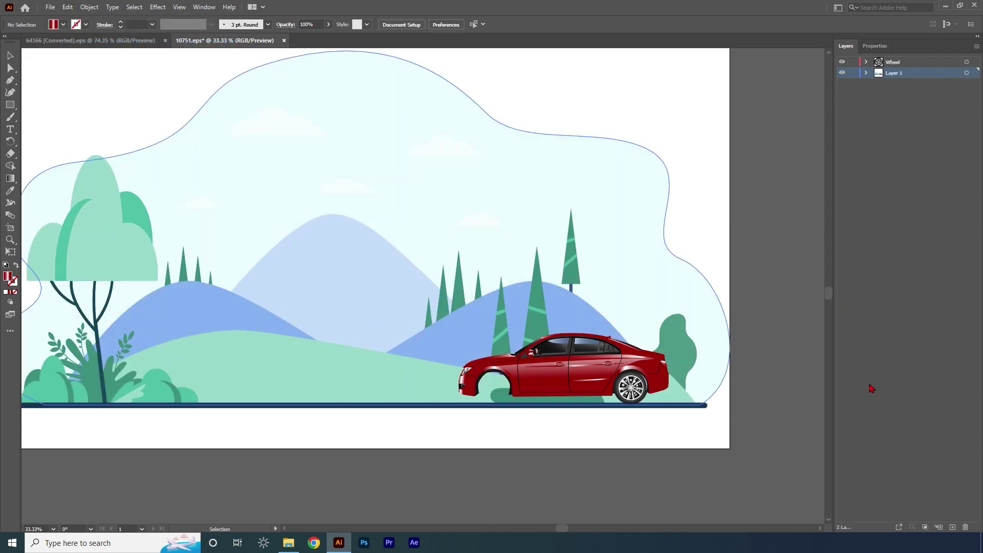
# Paste the front wheel onto a new layer named wheel2 and zoom out
pyautogui.click(946, 528)
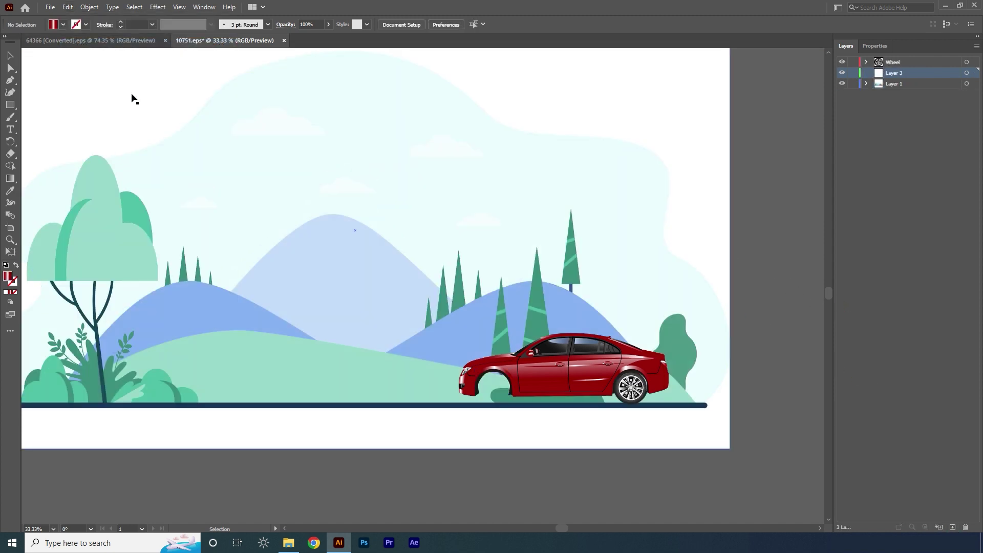
pyautogui.click(70, 8)
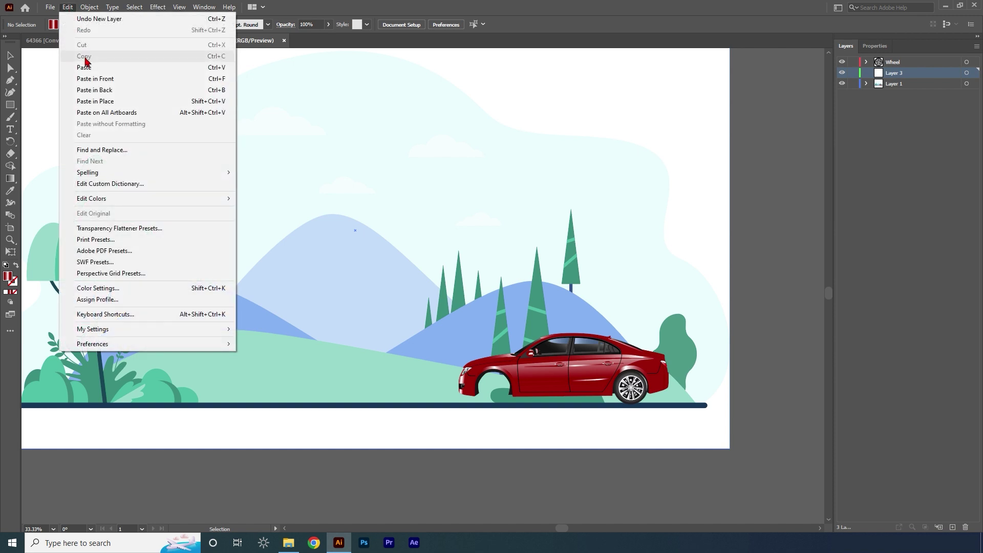
pyautogui.click(96, 79)
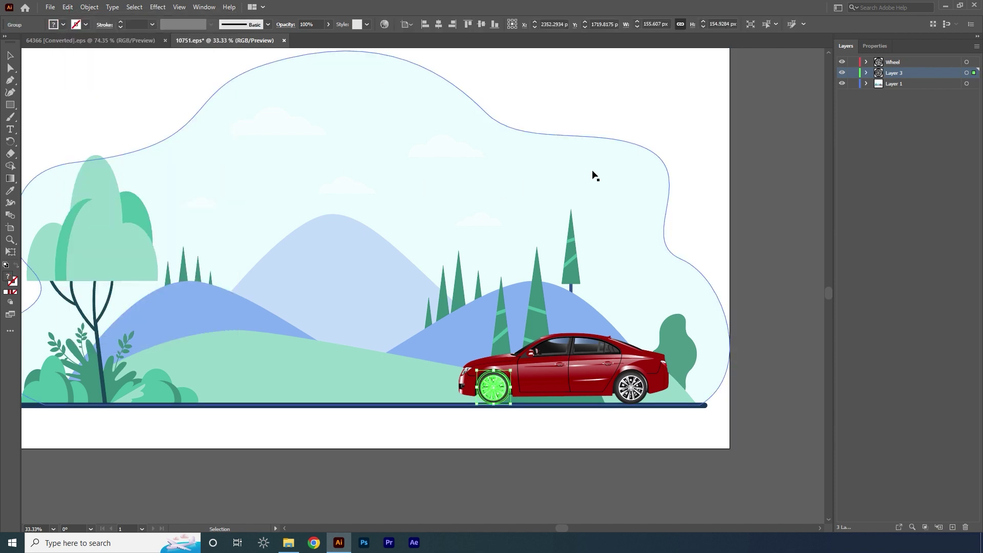
pyautogui.doubleClick(894, 73)
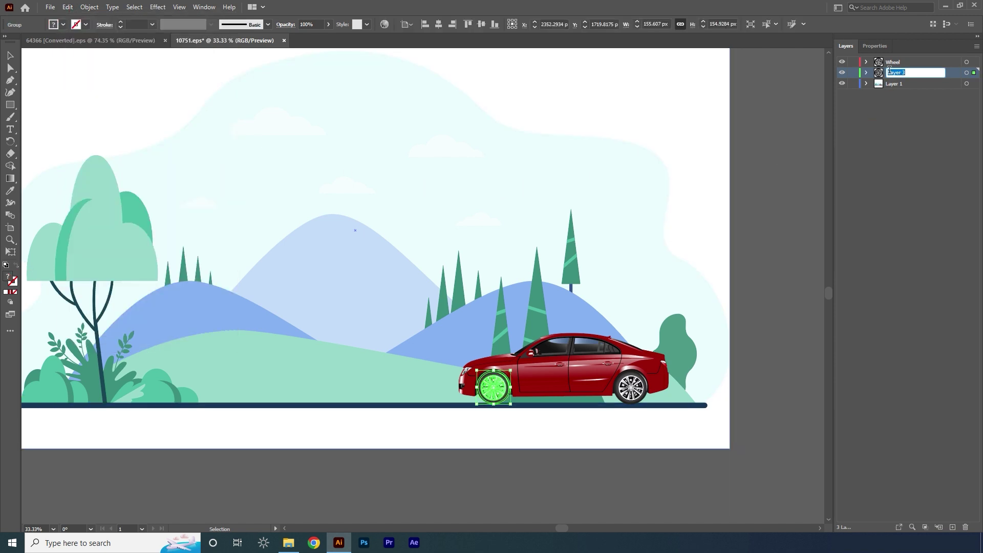
pyautogui.write('W')
pyautogui.press('Return')
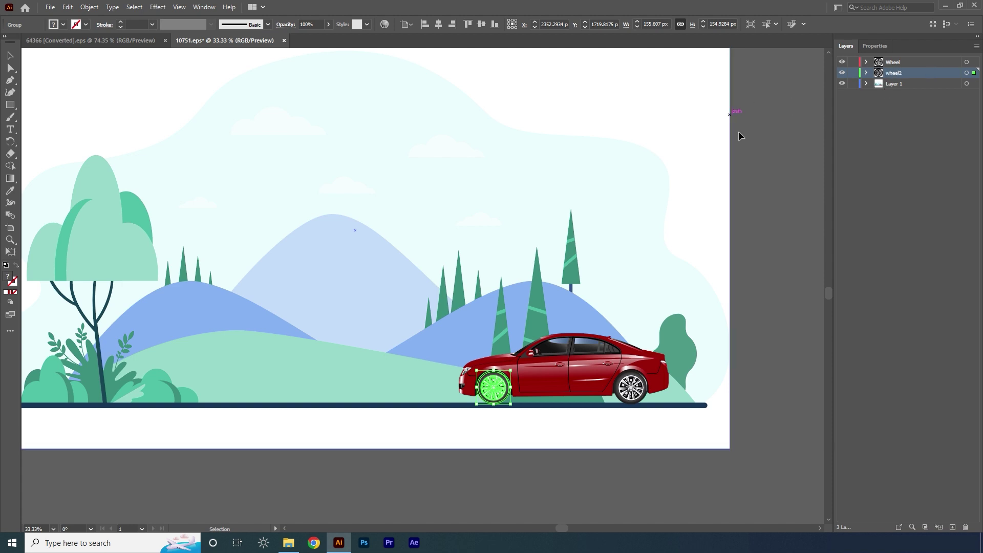
pyautogui.click(770, 220)
pyautogui.hotkey('ctrl', '-')
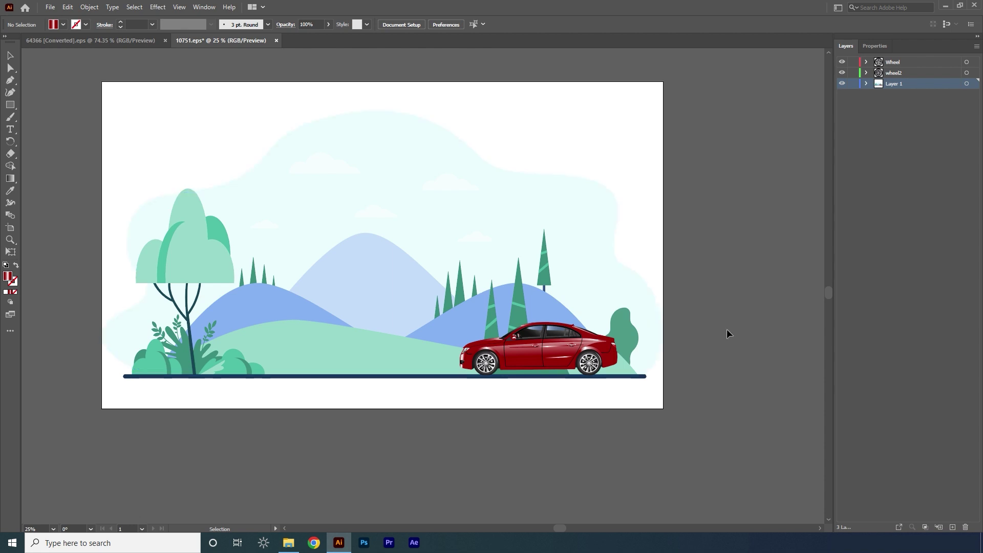
# Select the remaining car body group and cut it out of Layer 1
pyautogui.click(533, 357)
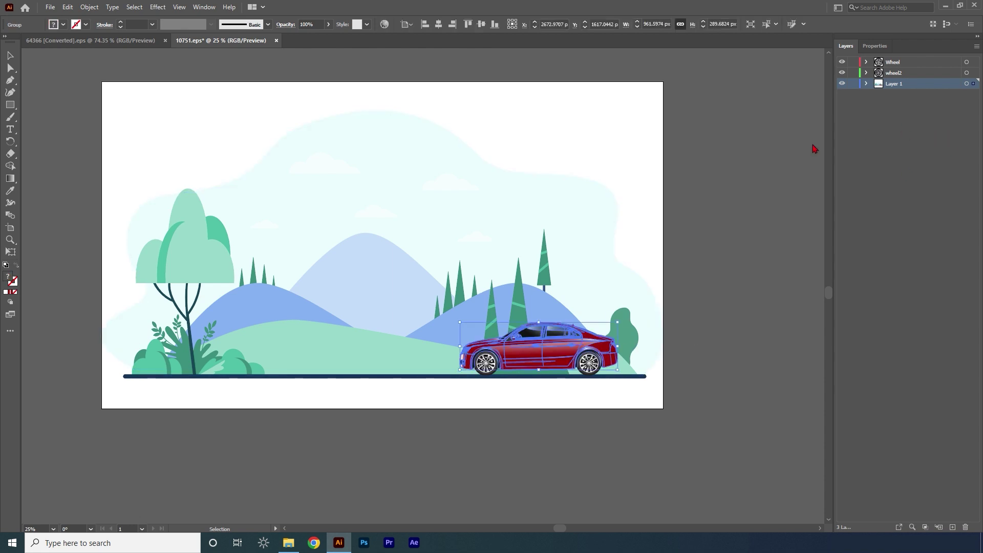
pyautogui.click(866, 84)
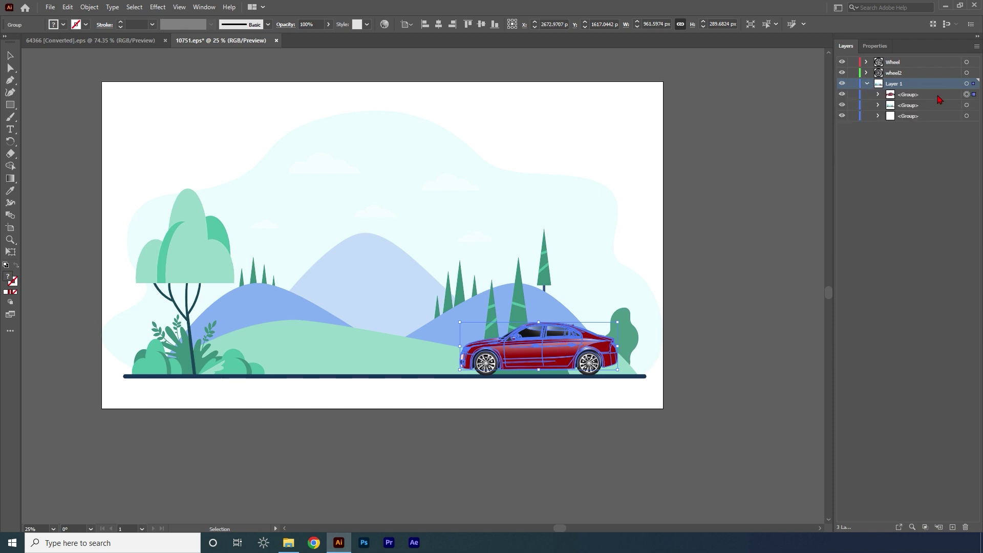
pyautogui.click(67, 7)
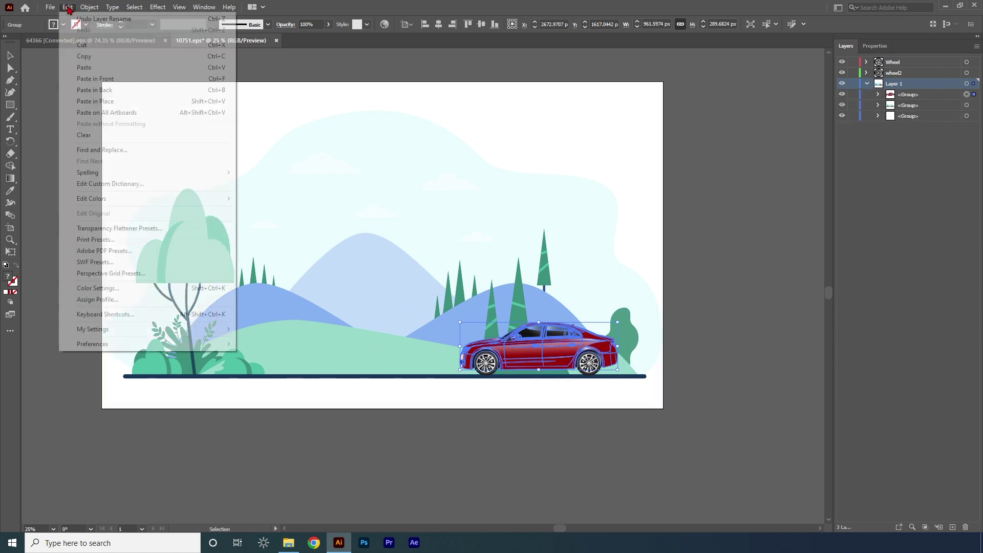
pyautogui.click(82, 45)
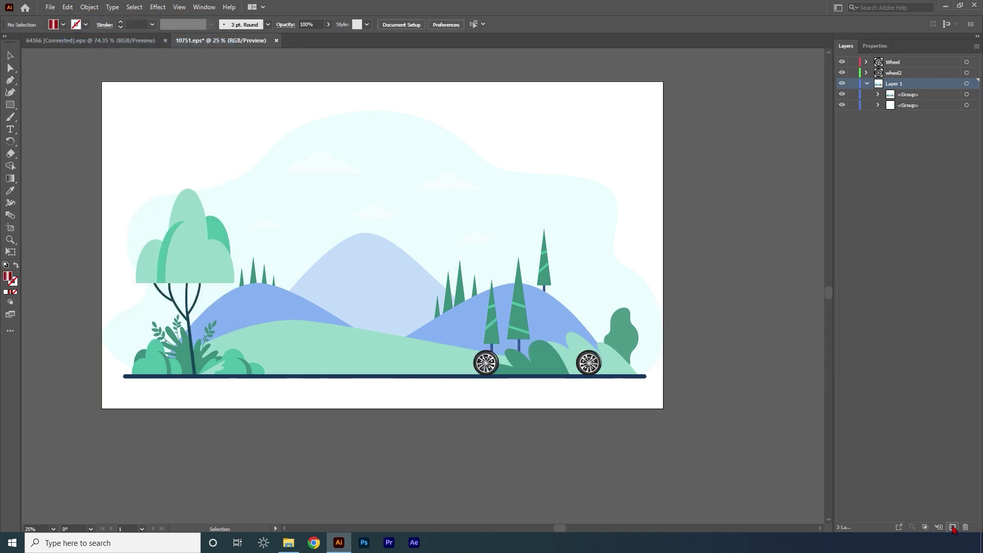
# Paste the car body in place on a new layer named car body, then reactivate Layer 1
pyautogui.click(953, 527)
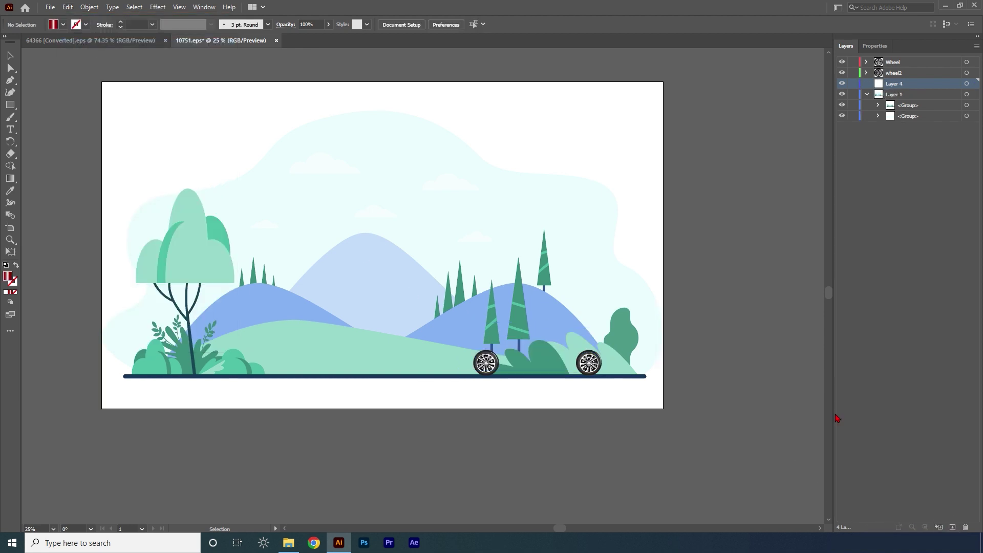
pyautogui.click(68, 7)
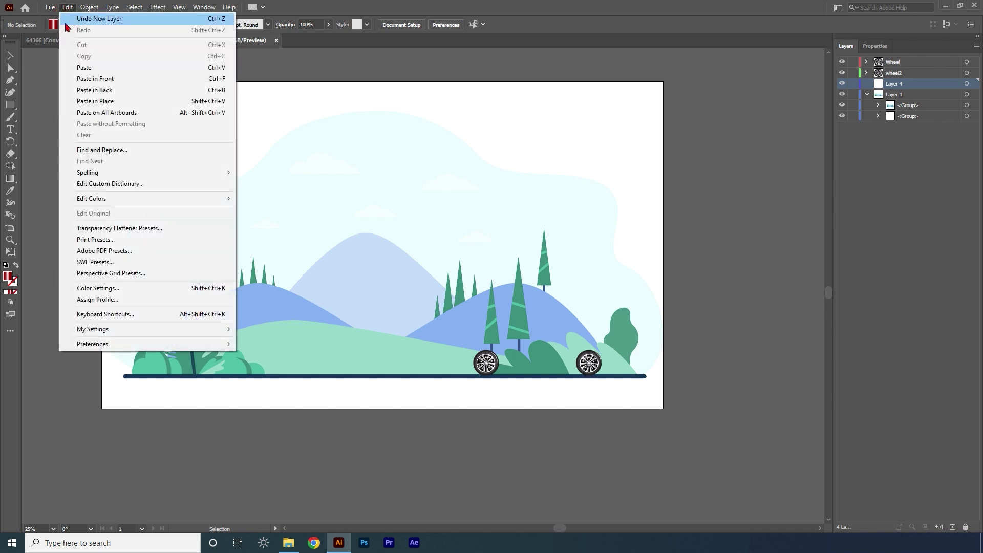
pyautogui.click(94, 77)
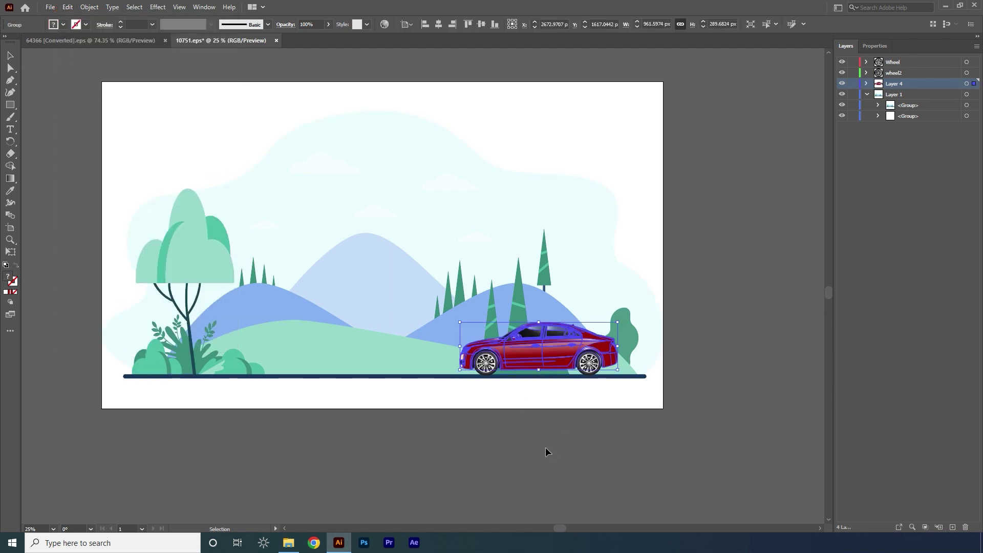
pyautogui.click(545, 447)
pyautogui.doubleClick(893, 83)
pyautogui.write('car body')
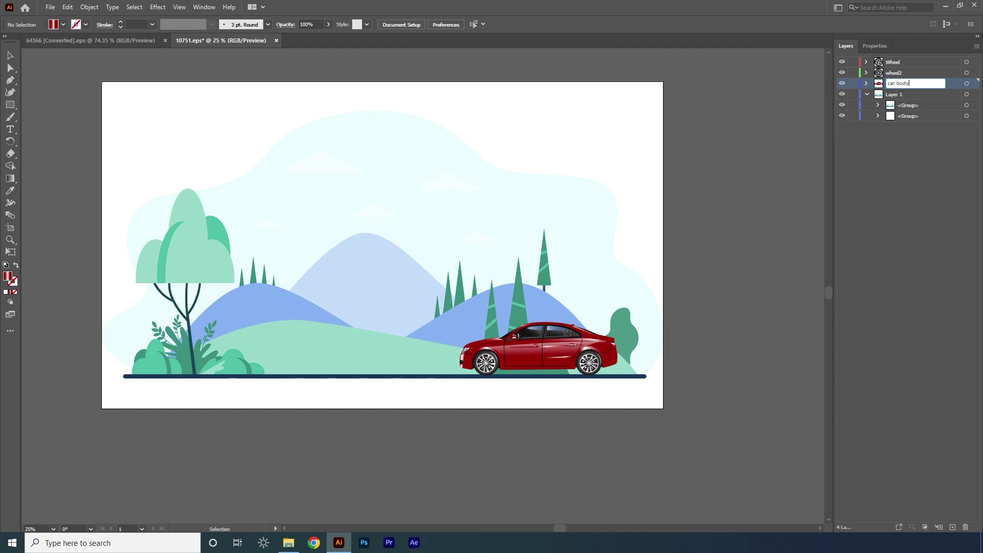
pyautogui.press('Return')
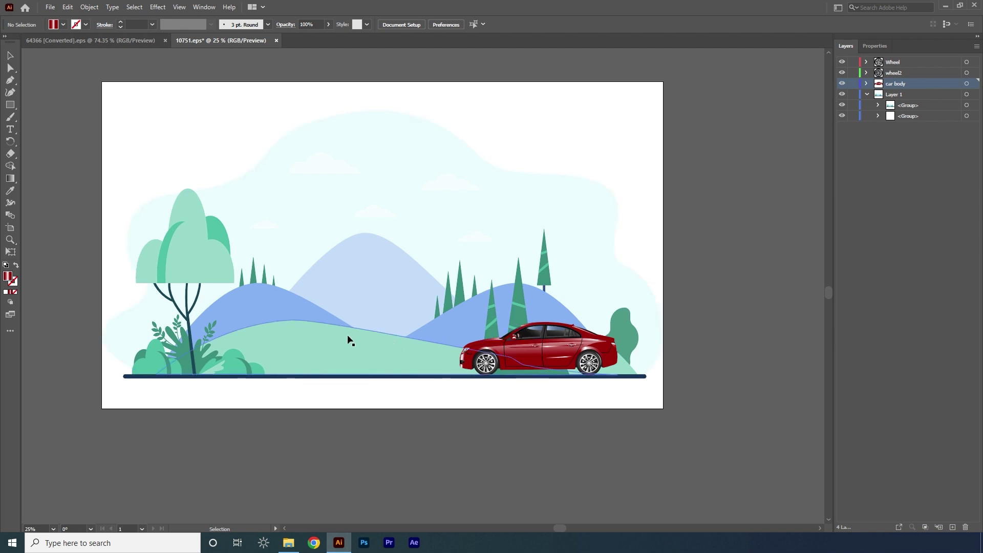
pyautogui.click(302, 343)
pyautogui.click(73, 75)
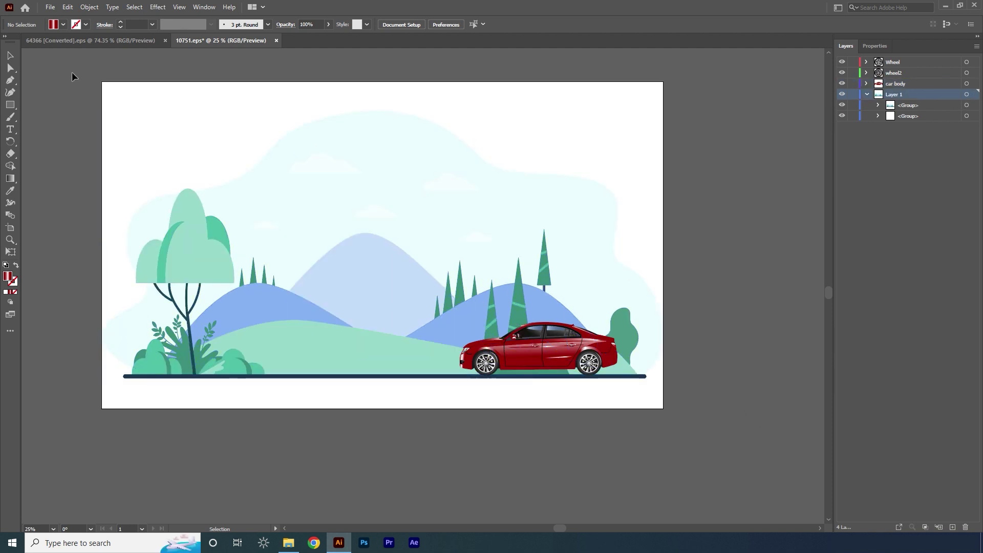
# Save the artwork as car animation.ai in Adobe Illustrator format on the Desktop
pyautogui.hotkey('ctrl', 'shift', 's')
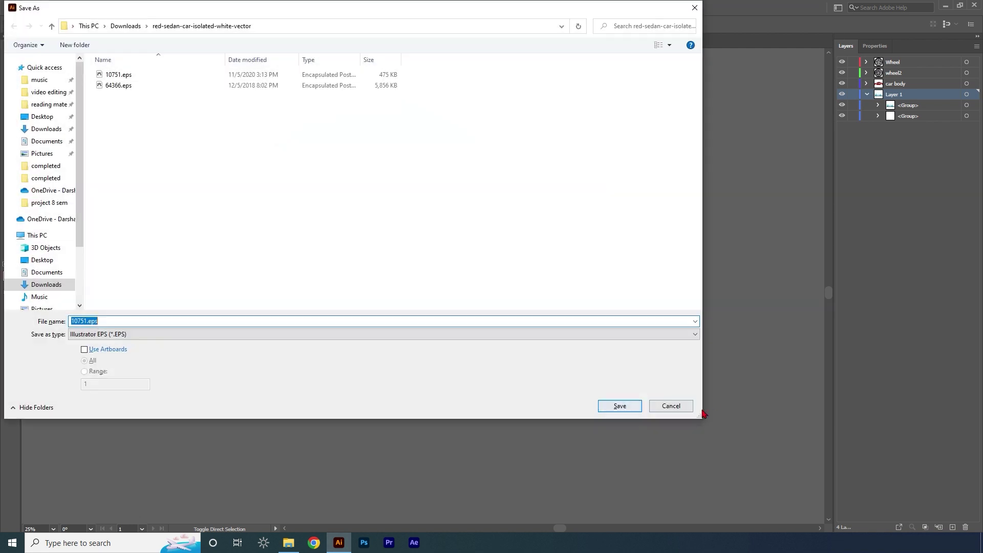
pyautogui.click(156, 334)
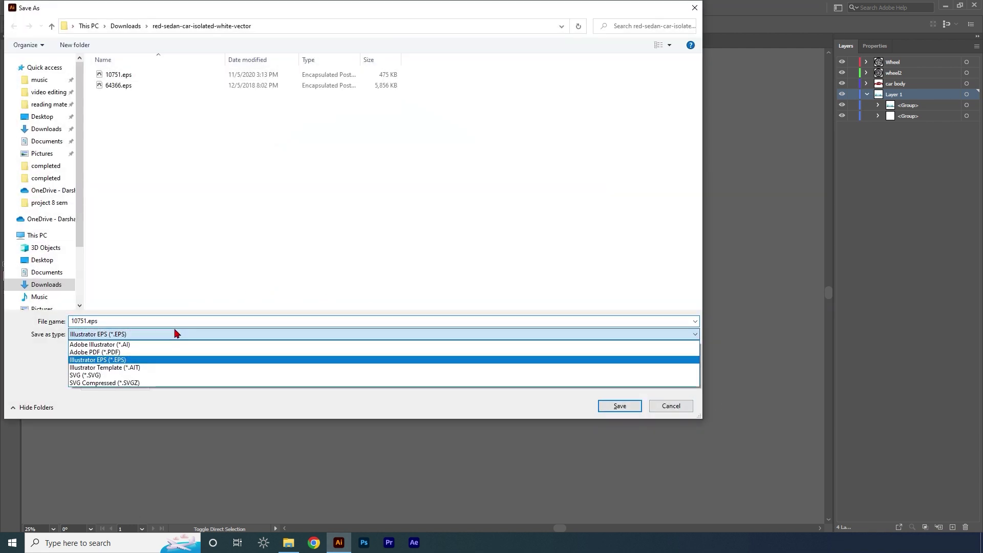
pyautogui.click(122, 345)
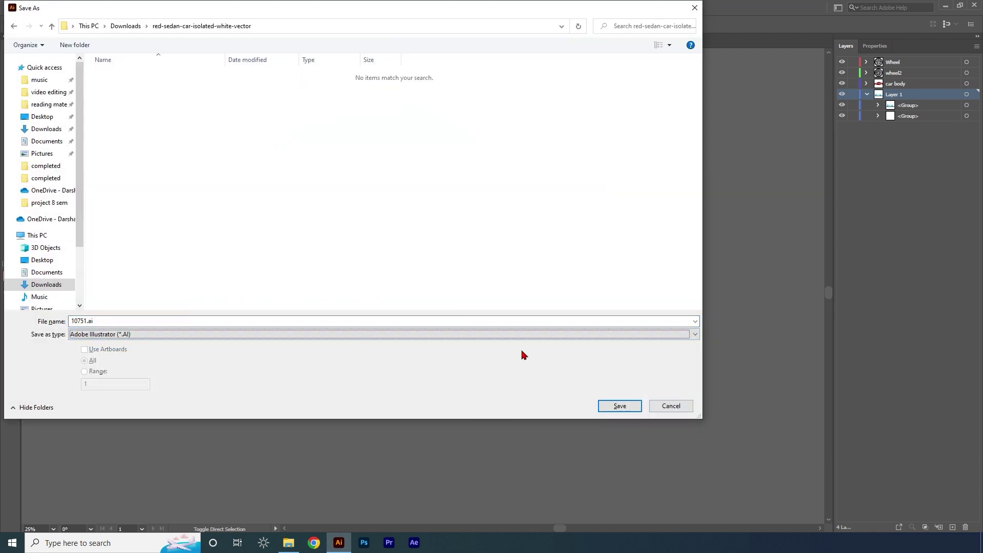
pyautogui.click(42, 259)
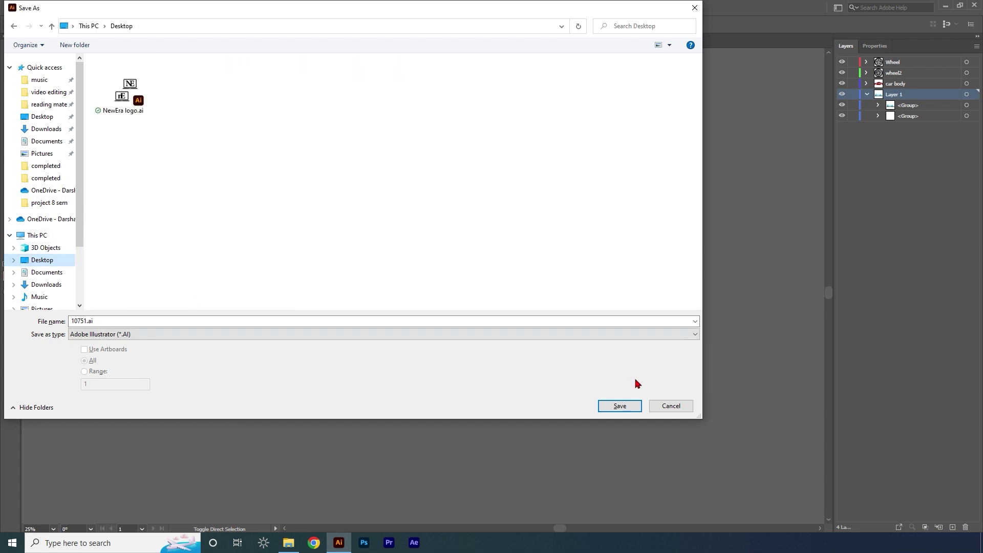
pyautogui.doubleClick(110, 318)
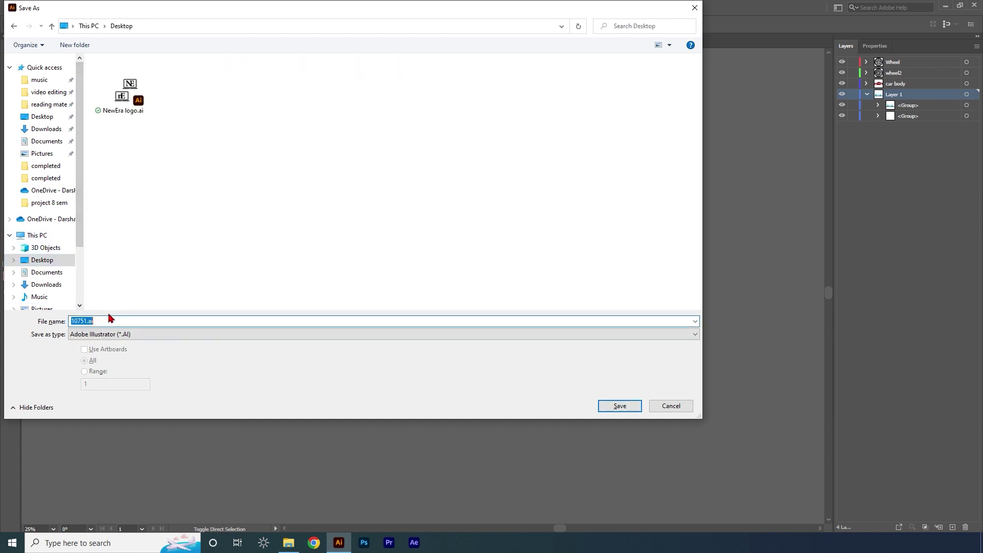
pyautogui.write('car animation')
pyautogui.press('Return')
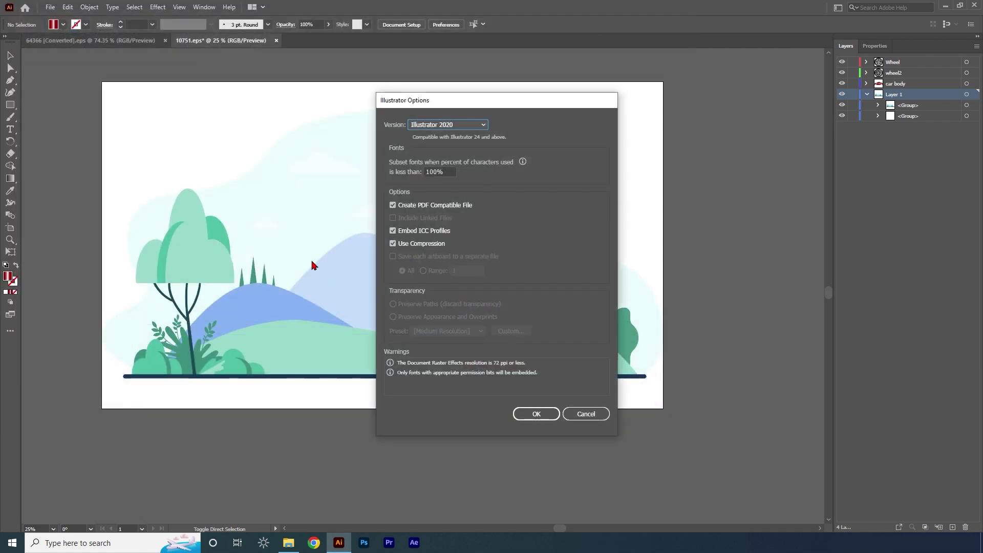
pyautogui.click(536, 414)
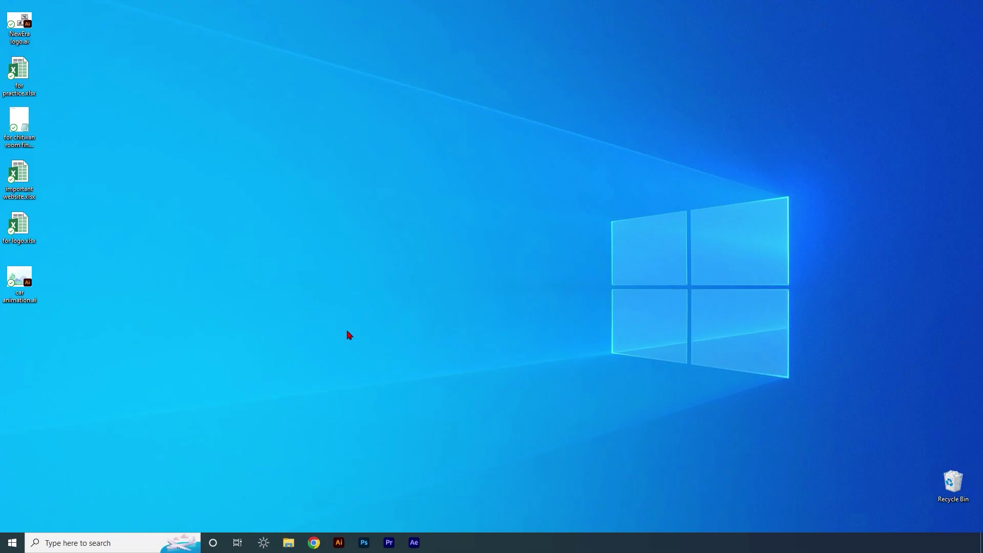
# Launch After Effects 2020, close the welcome screen, and maximize the main window
pyautogui.hotkey('alt', 'space')
pyautogui.write('after')
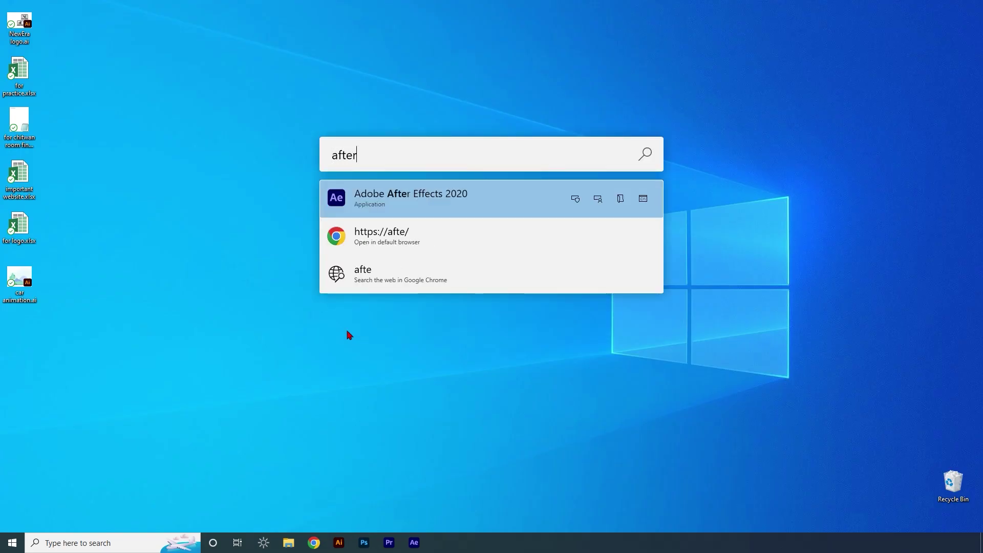
pyautogui.press('Return')
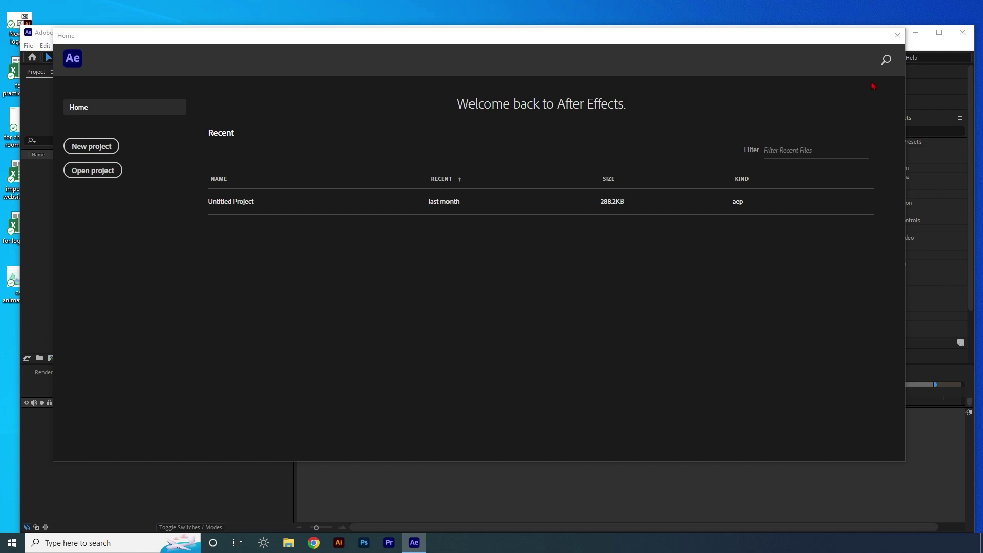
pyautogui.click(897, 35)
pyautogui.click(939, 32)
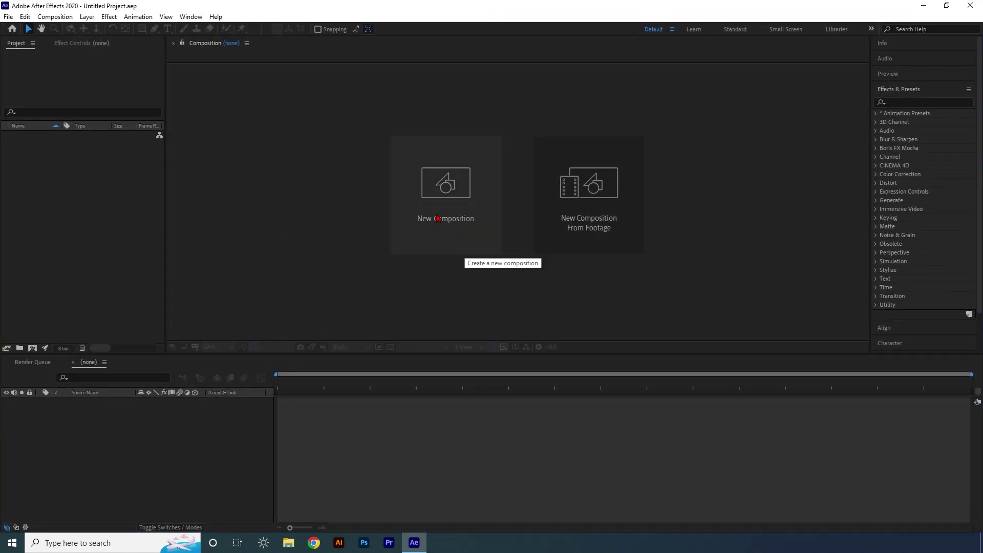
# Create Comp 1 with the HDTV 1080 25 preset at 1920×1080, 25 fps, 10 seconds
pyautogui.click(440, 194)
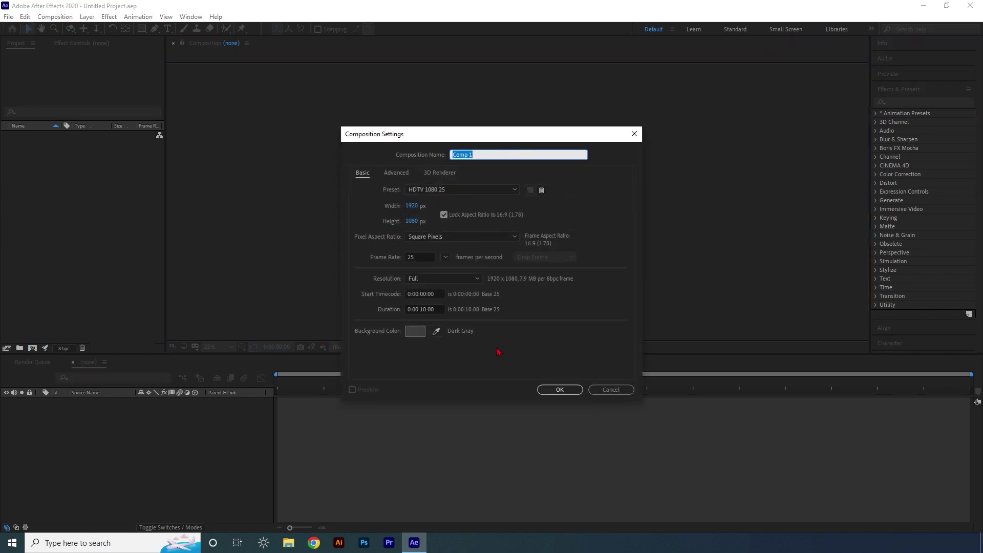
pyautogui.click(555, 391)
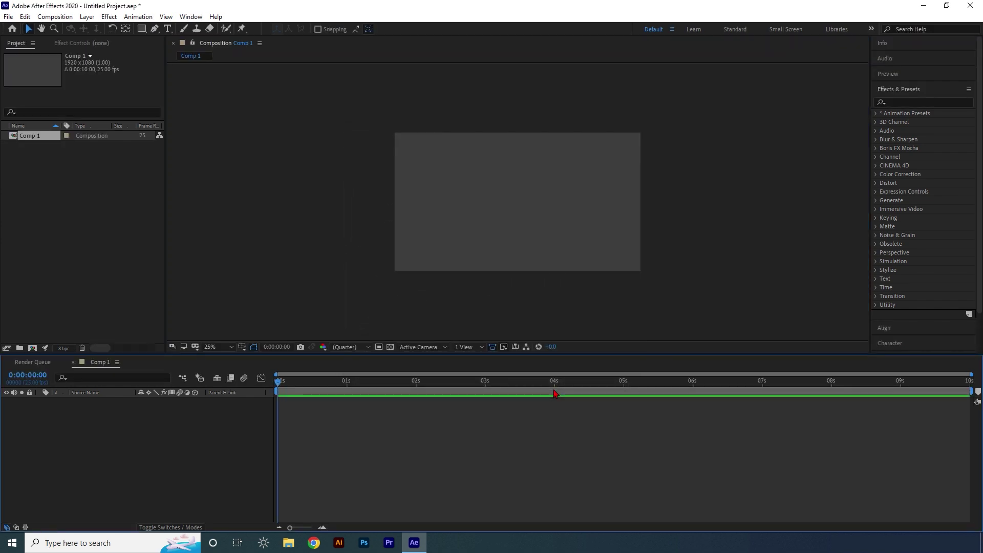
pyautogui.click(77, 240)
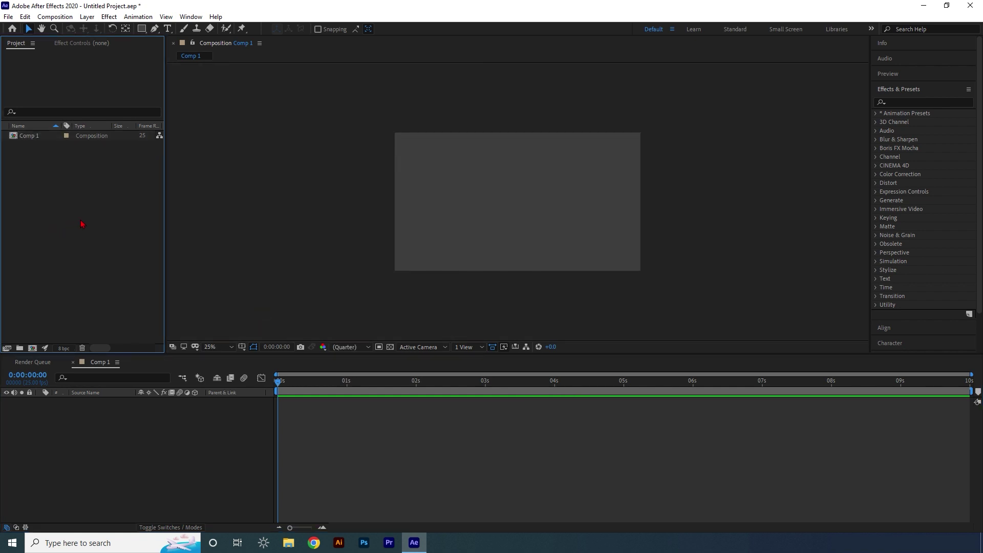
# Import car animation.ai as Composition – Retain Layer Sizes and open its composition
pyautogui.rightClick(82, 224)
pyautogui.moveTo(182, 271)
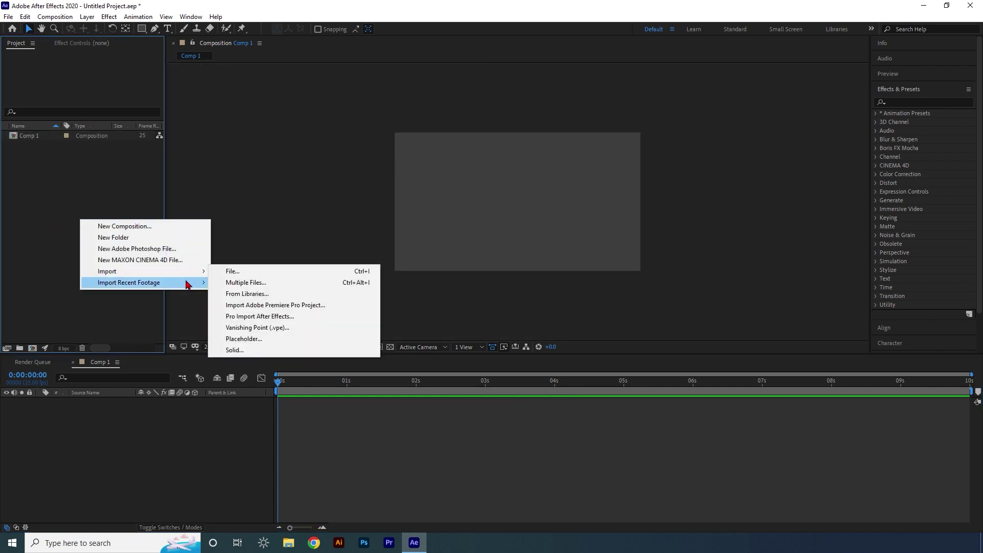
pyautogui.click(250, 271)
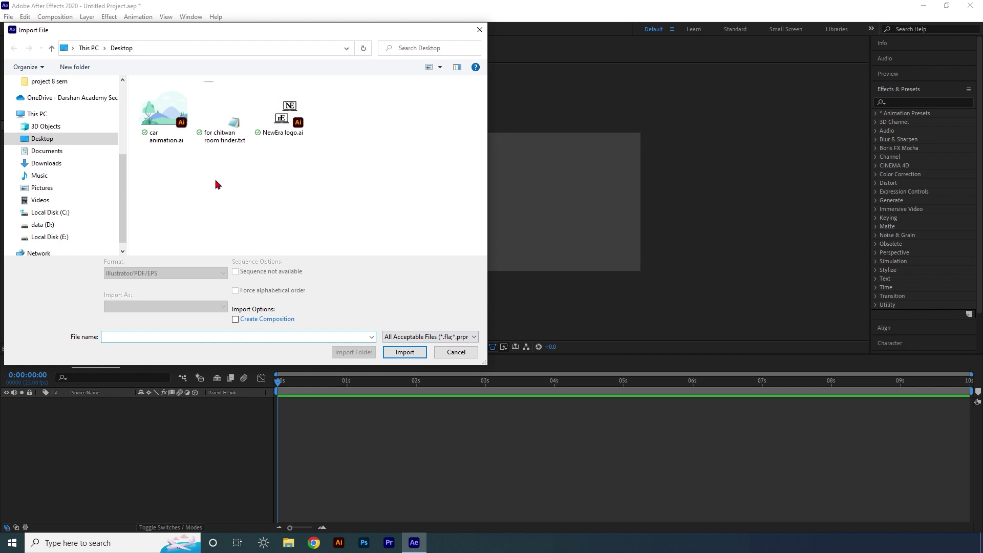
pyautogui.click(168, 123)
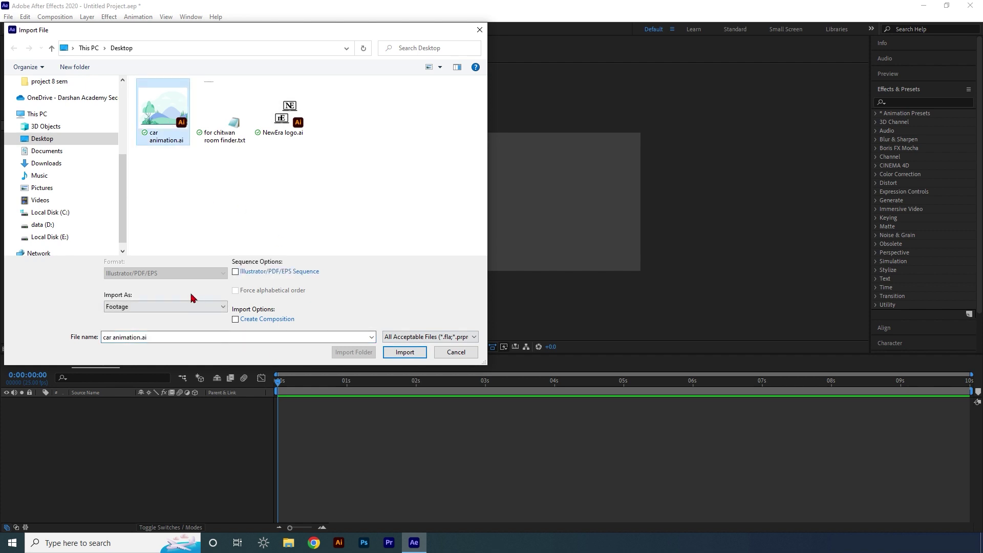
pyautogui.click(158, 311)
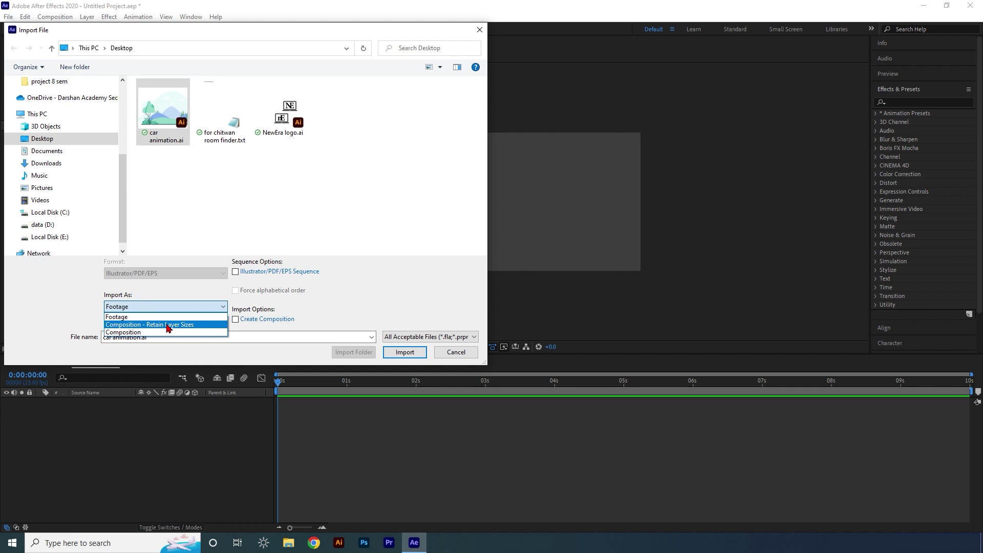
pyautogui.click(168, 326)
pyautogui.click(399, 353)
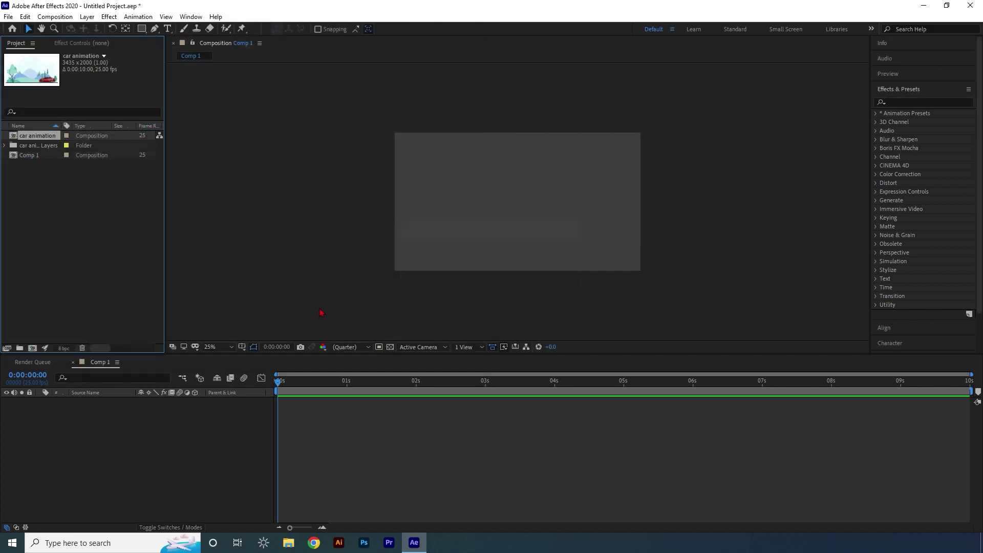
pyautogui.doubleClick(36, 137)
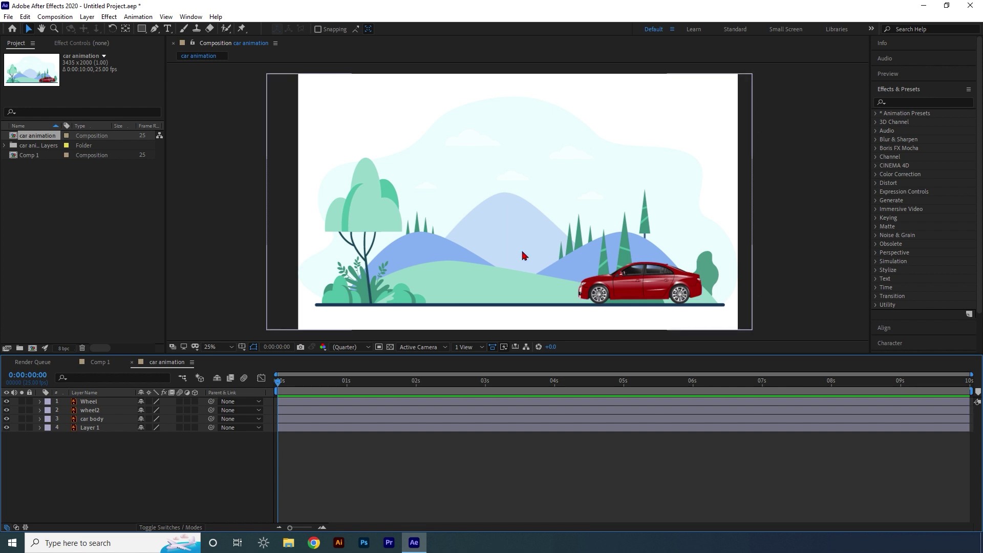
# Scale the background Layer 1 to 126% and reposition it to 1871, 904 to fill the frame
pyautogui.click(414, 292)
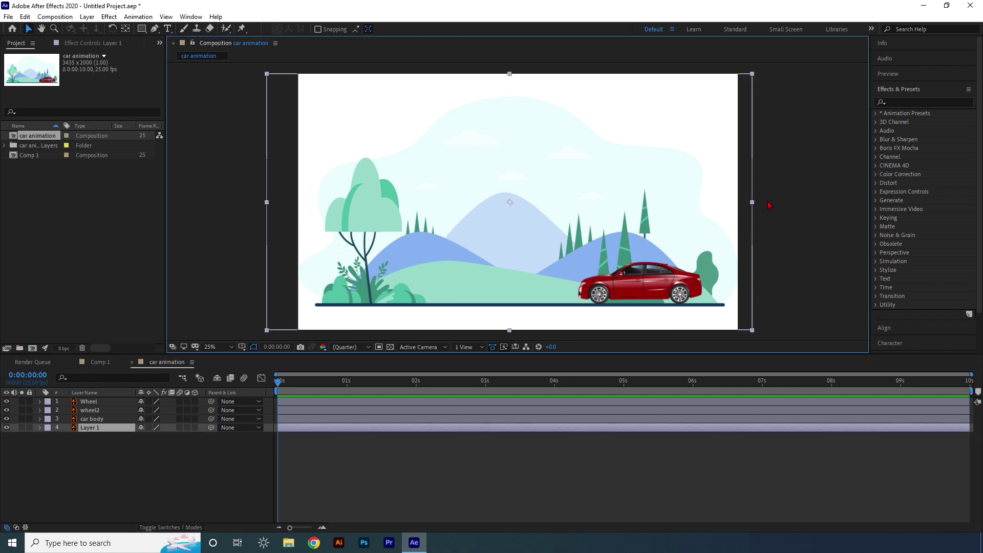
pyautogui.click(40, 428)
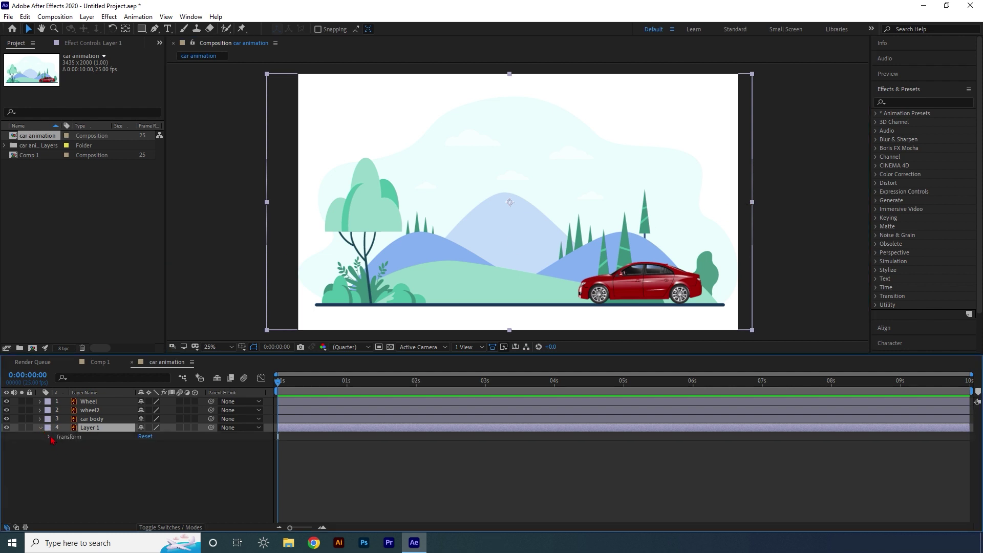
pyautogui.click(49, 437)
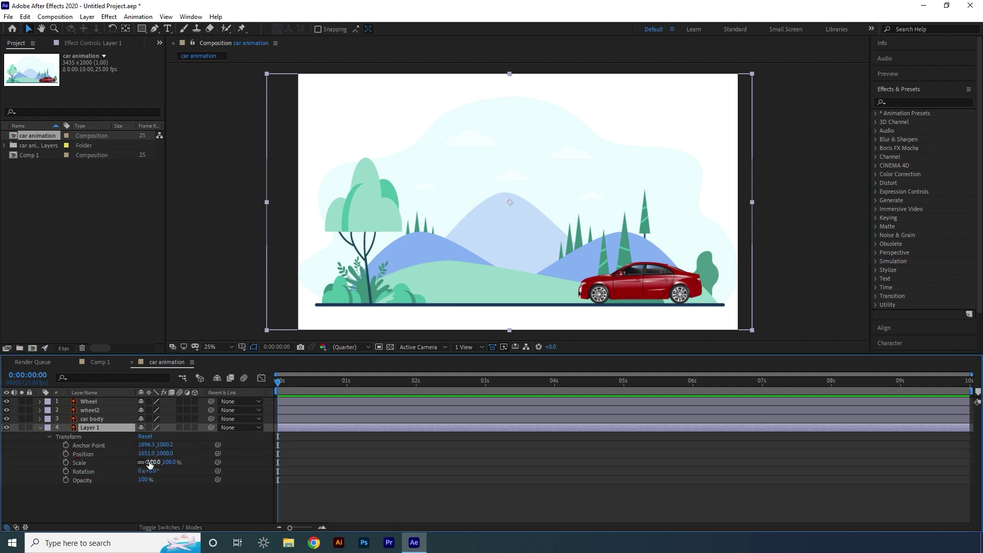
pyautogui.moveTo(149, 463); pyautogui.dragTo(163, 463)
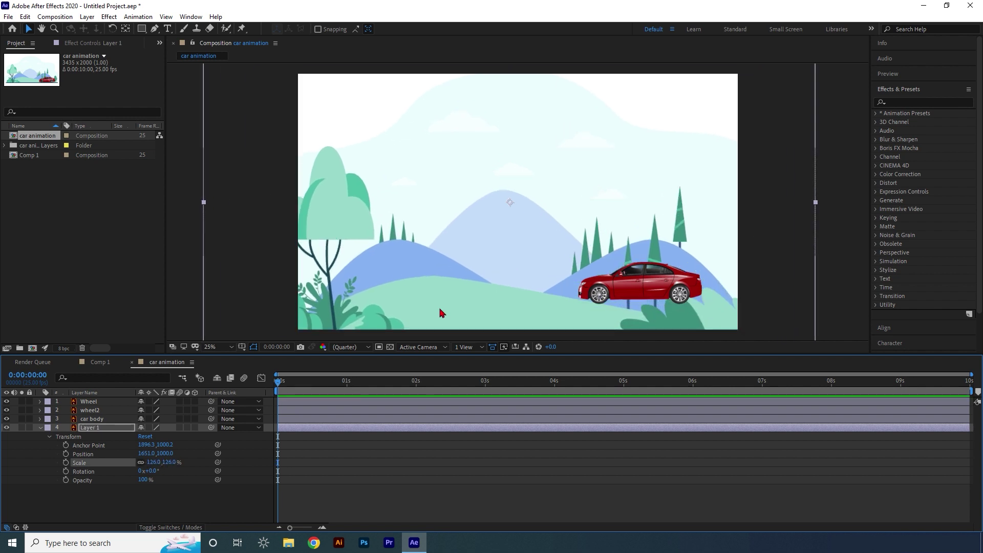
pyautogui.moveTo(509, 279); pyautogui.dragTo(533, 281)
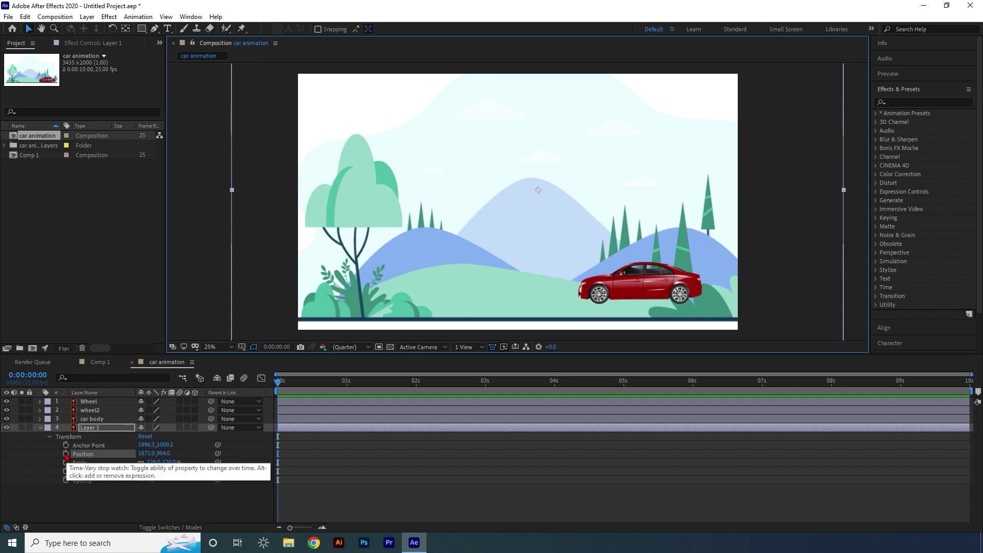
# Keyframe Layer 1's Position from X 1871 at 0 s to about X 1341 at 9:20
pyautogui.click(66, 454)
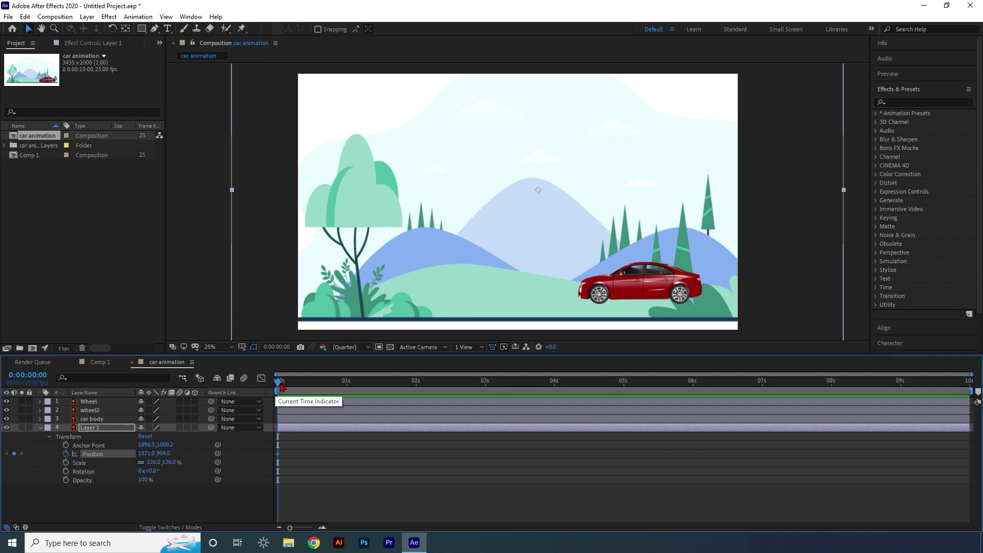
pyautogui.press('pagedown')
pyautogui.moveTo(288, 387); pyautogui.dragTo(959, 400)
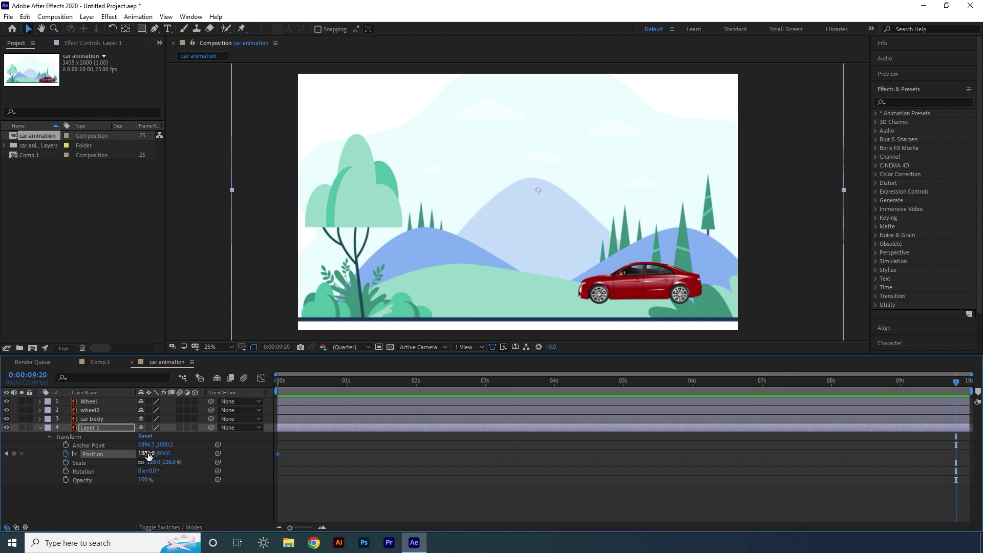
pyautogui.moveTo(149, 455); pyautogui.dragTo(2, 445)
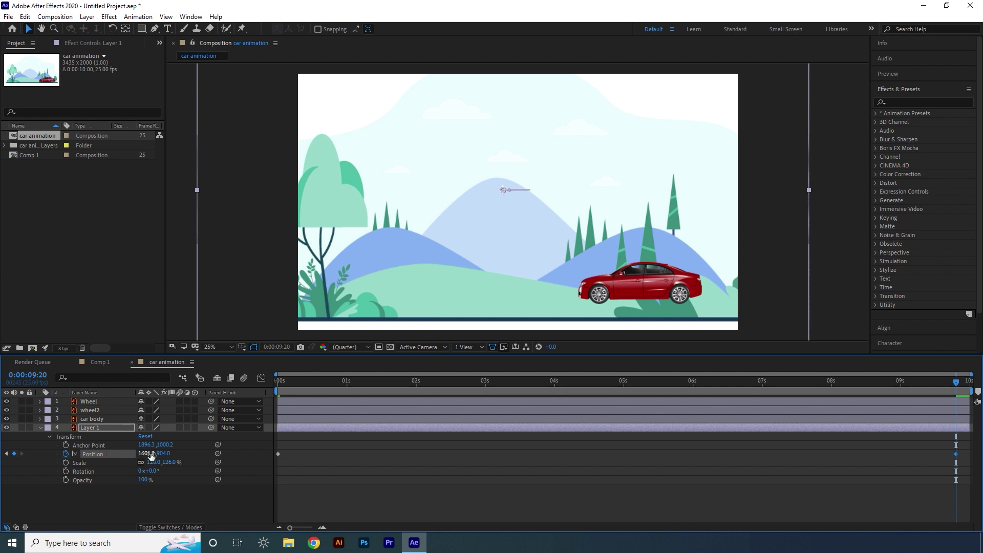
pyautogui.moveTo(147, 454); pyautogui.dragTo(3, 450)
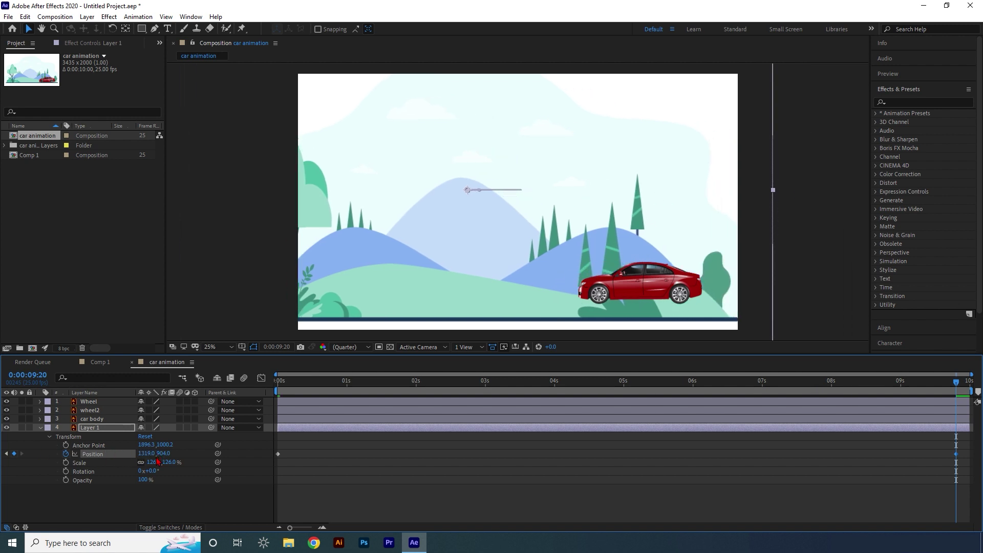
pyautogui.moveTo(148, 453); pyautogui.dragTo(161, 453)
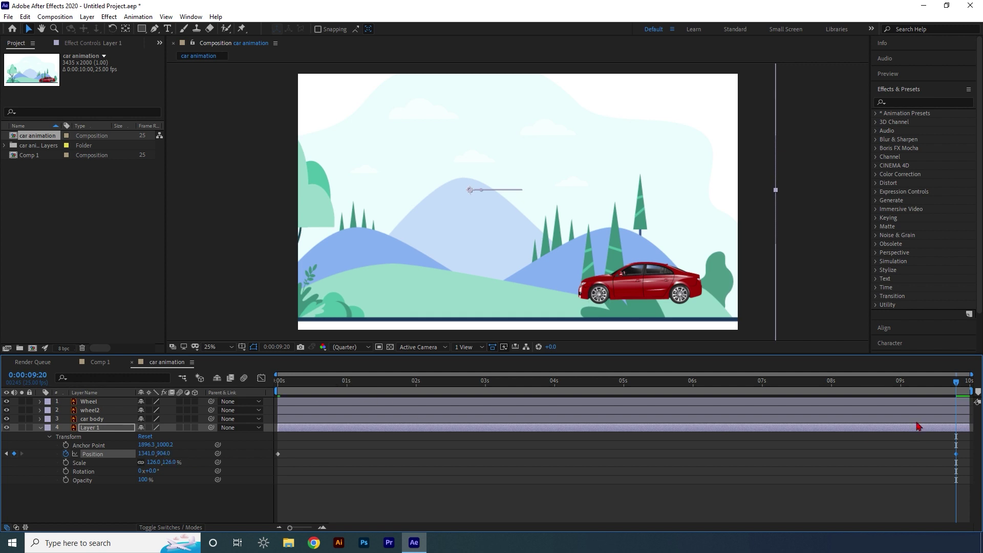
# Return to the start and preview the scrolling background animation
pyautogui.moveTo(956, 388); pyautogui.dragTo(258, 392)
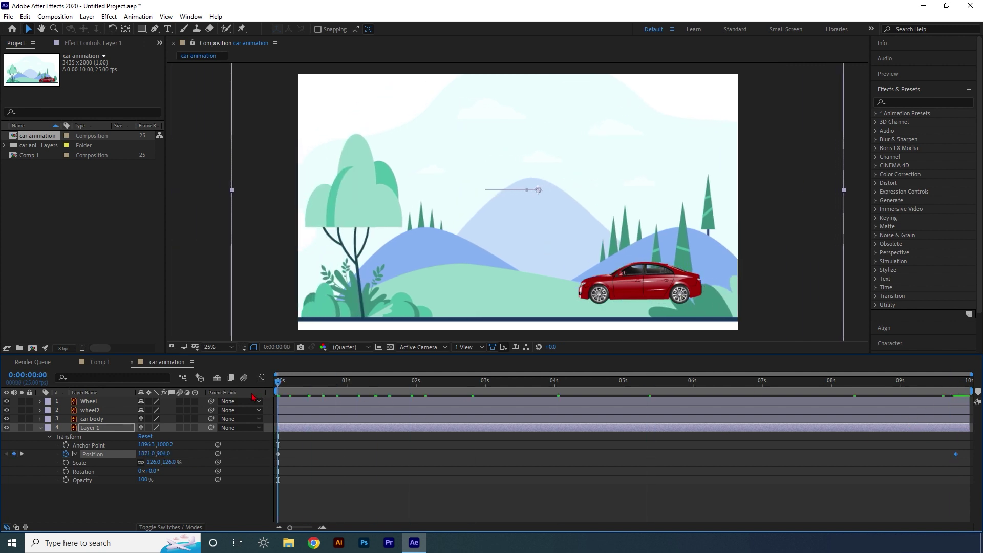
pyautogui.press('space')
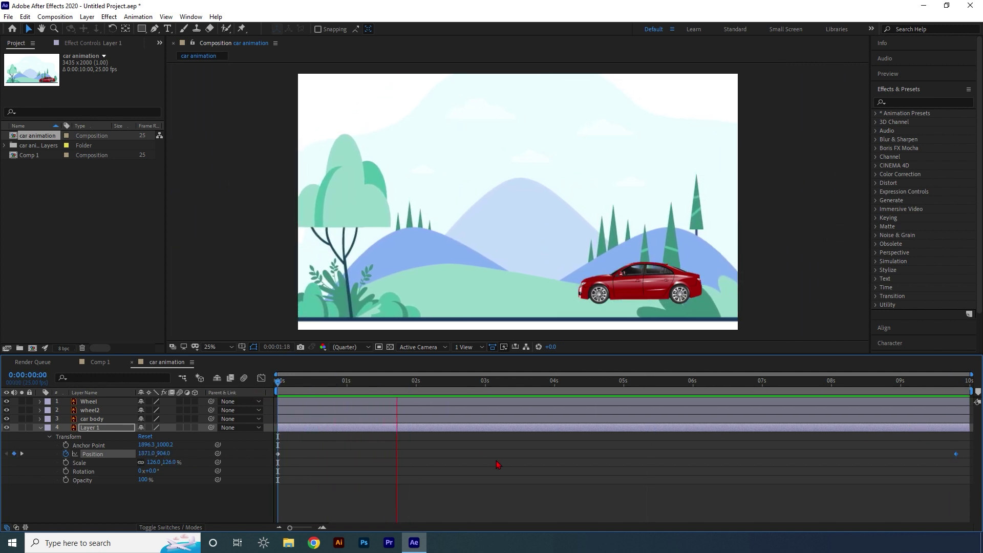
pyautogui.press('space')
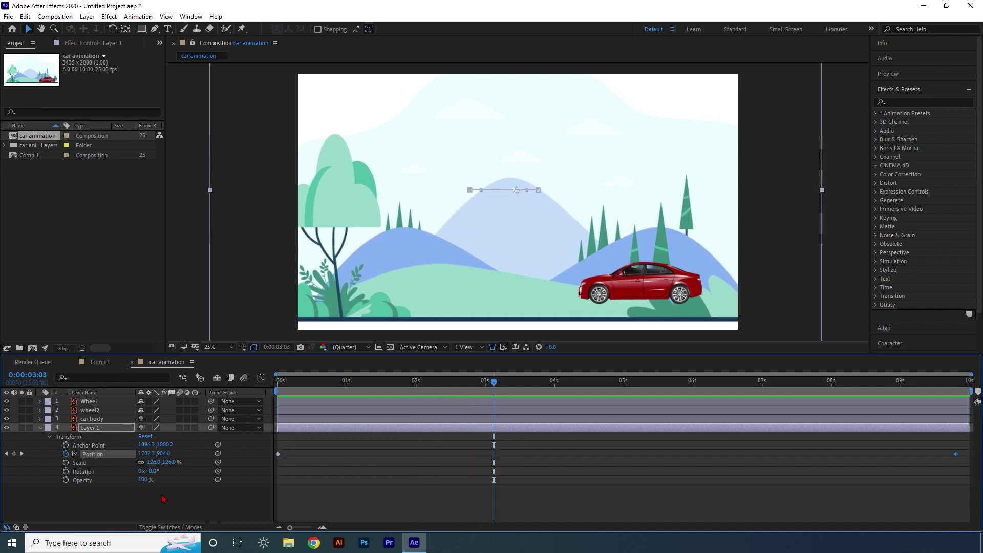
pyautogui.moveTo(635, 289)
pyautogui.mouseDown()
pyautogui.moveTo(541, 274)
pyautogui.moveTo(630, 246)
pyautogui.mouseUp()
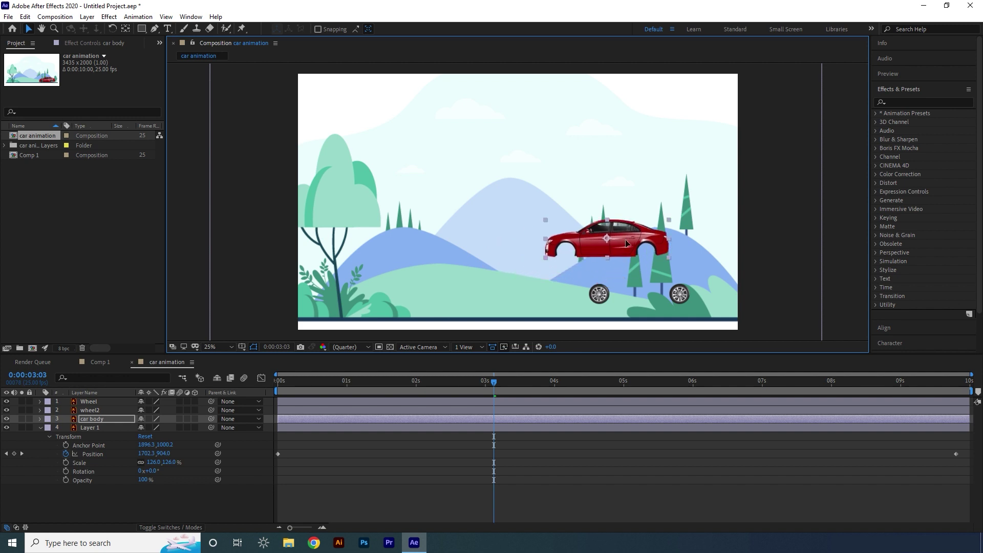
# Undo the accidental car body move and parent Wheel and wheel2 to '3. car body'
pyautogui.hotkey('ctrl', 'z')
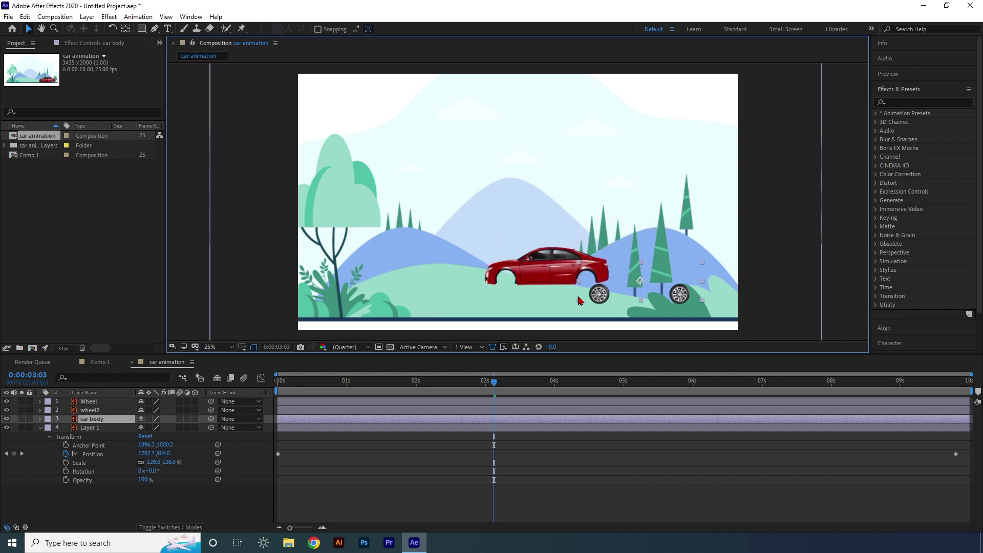
pyautogui.hotkey('ctrl', 'z')
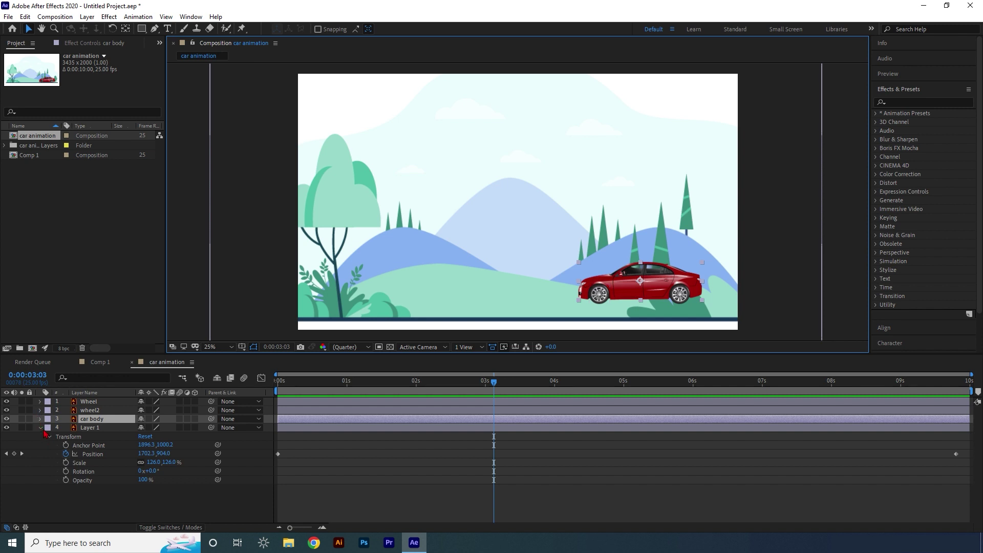
pyautogui.click(41, 429)
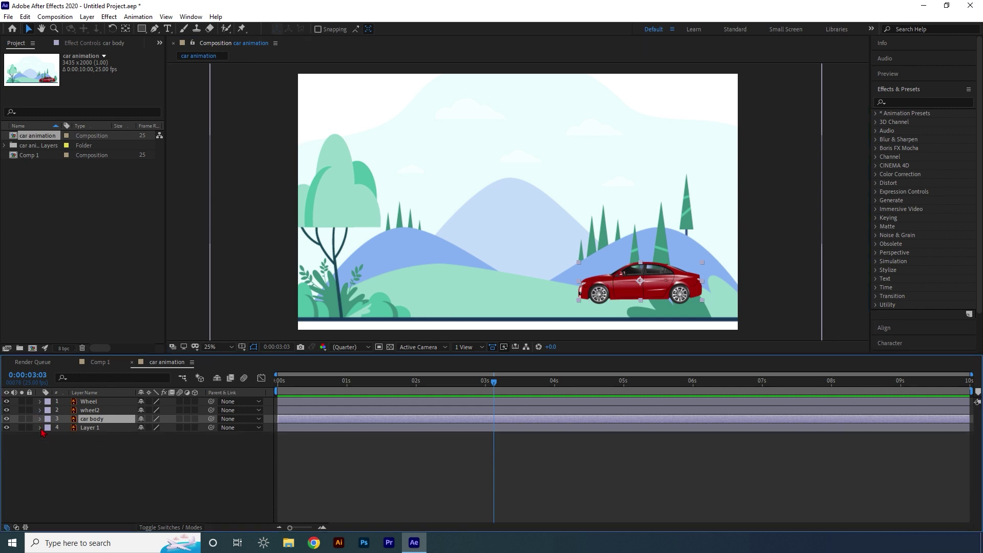
pyautogui.click(88, 404)
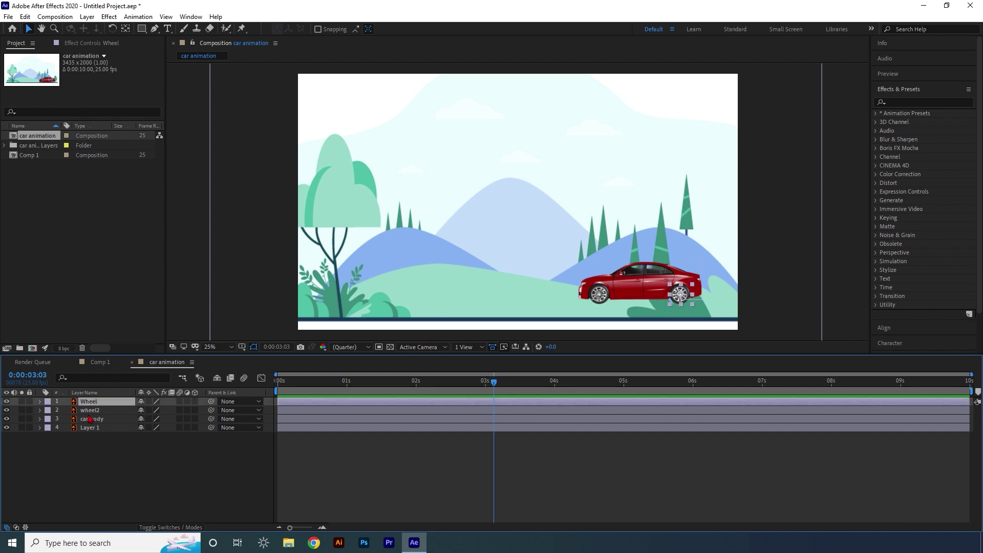
pyautogui.click(93, 412)
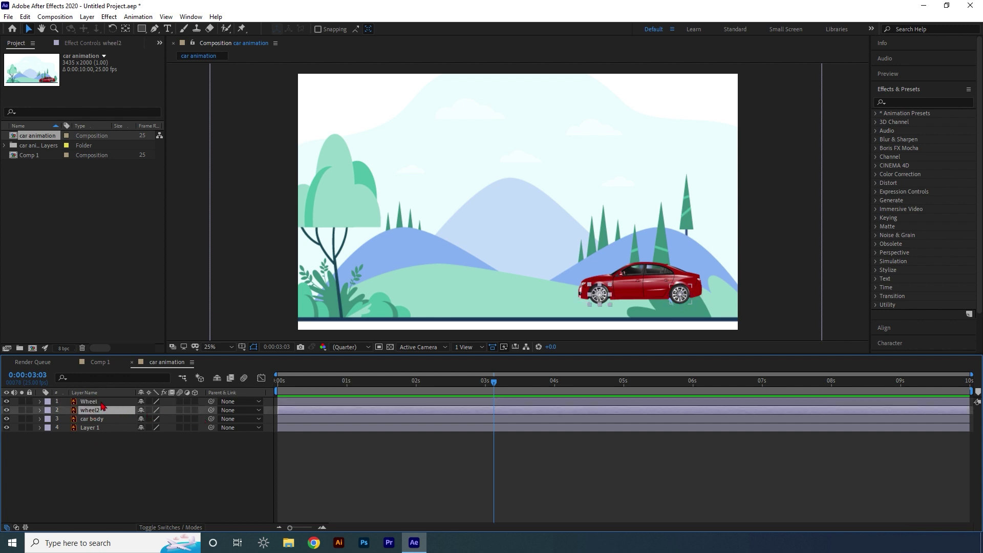
pyautogui.keyDown('ctrl'); pyautogui.click(101, 404); pyautogui.keyUp('ctrl')
pyautogui.moveTo(212, 411); pyautogui.dragTo(89, 421)
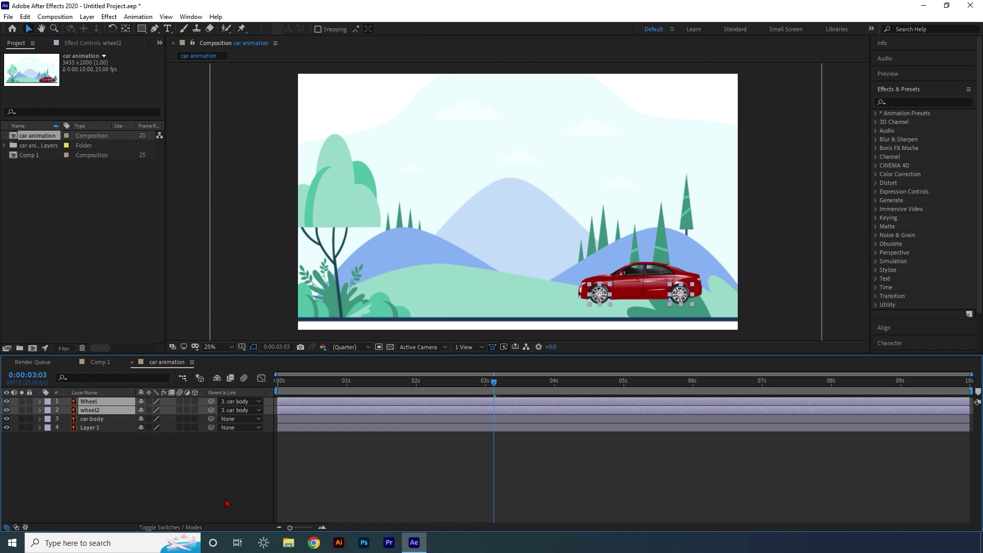
# Settle the car body lower on the road and select both wheel layers
pyautogui.moveTo(625, 292)
pyautogui.mouseDown()
pyautogui.moveTo(604, 269)
pyautogui.moveTo(505, 261)
pyautogui.moveTo(635, 298)
pyautogui.mouseUp()
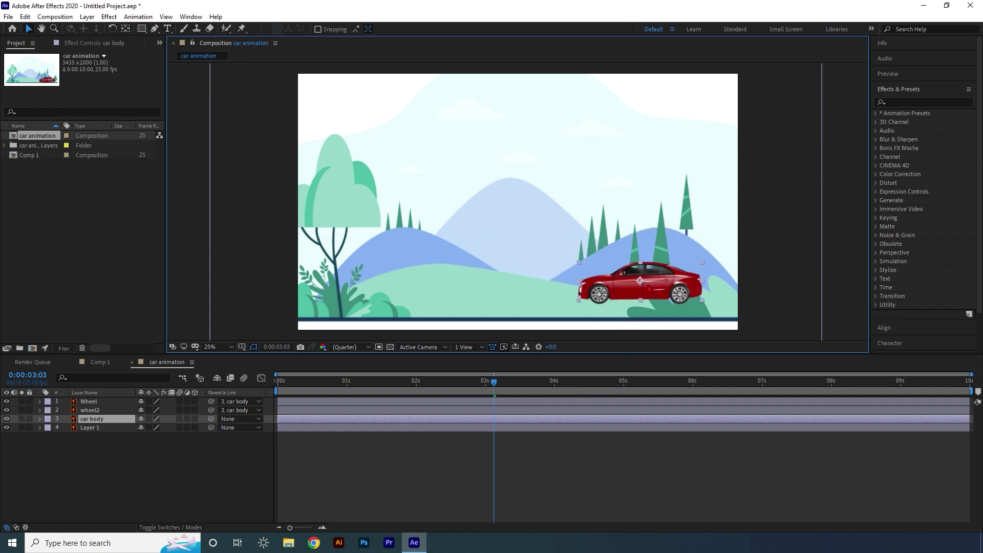
pyautogui.moveTo(648, 288); pyautogui.dragTo(633, 300)
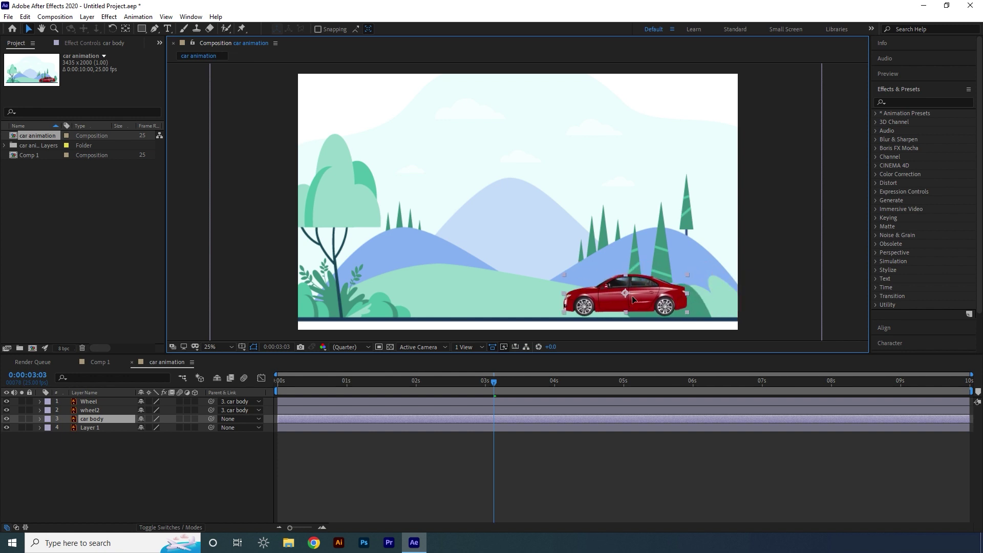
pyautogui.click(103, 402)
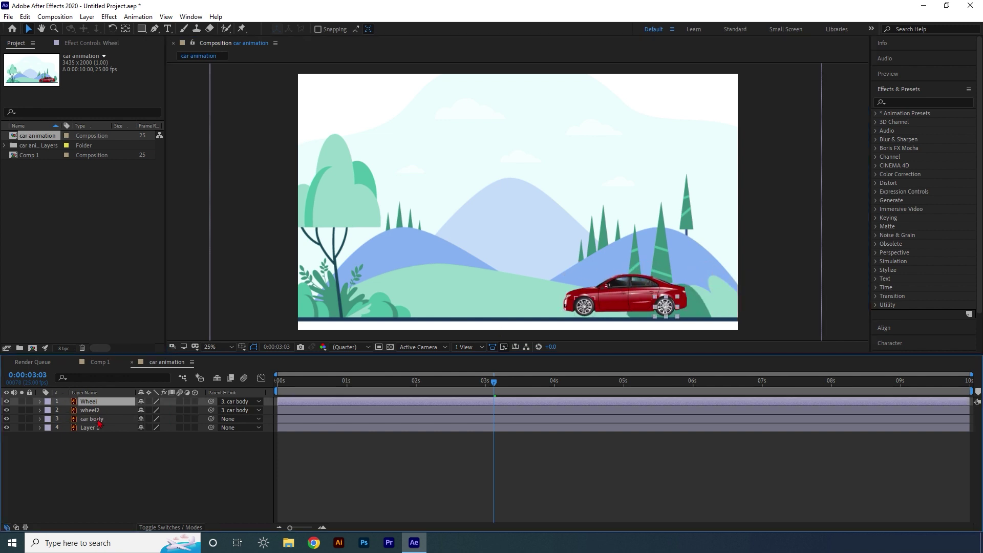
pyautogui.keyDown('shift'); pyautogui.click(93, 411); pyautogui.keyUp('shift')
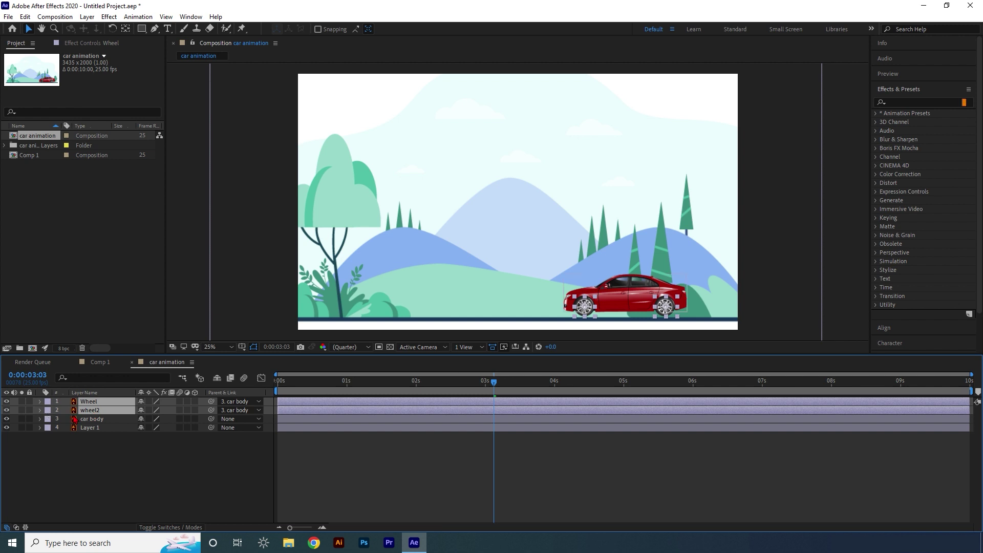
# Keyframe both wheels' Rotation from 0x+0.0° at 0 s to -6x+0.0° at 9:24
pyautogui.press('r')
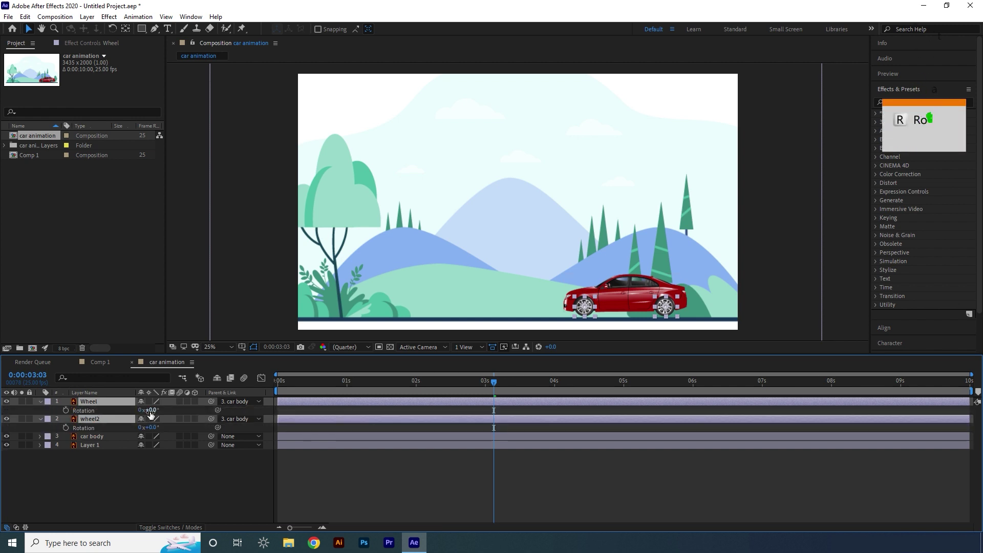
pyautogui.press('Home')
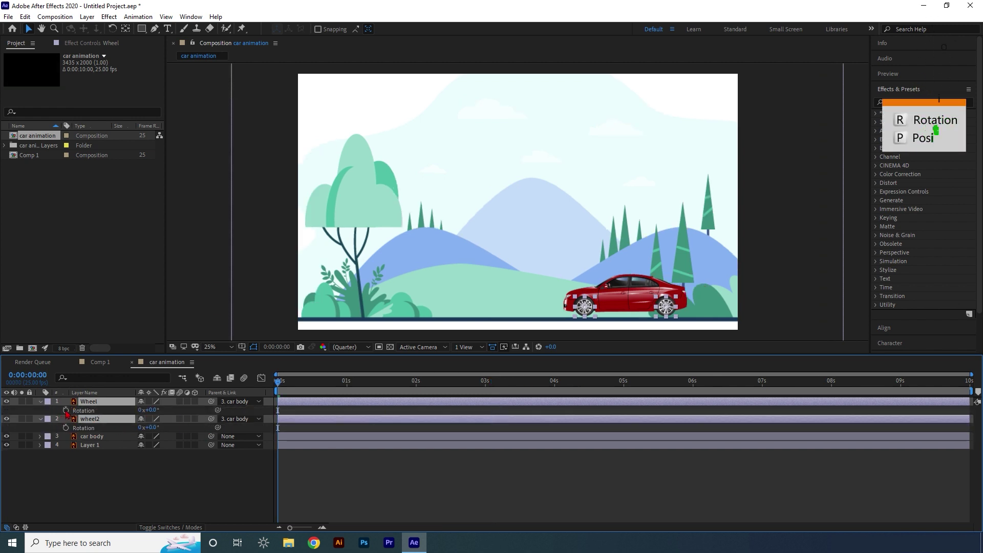
pyautogui.click(66, 411)
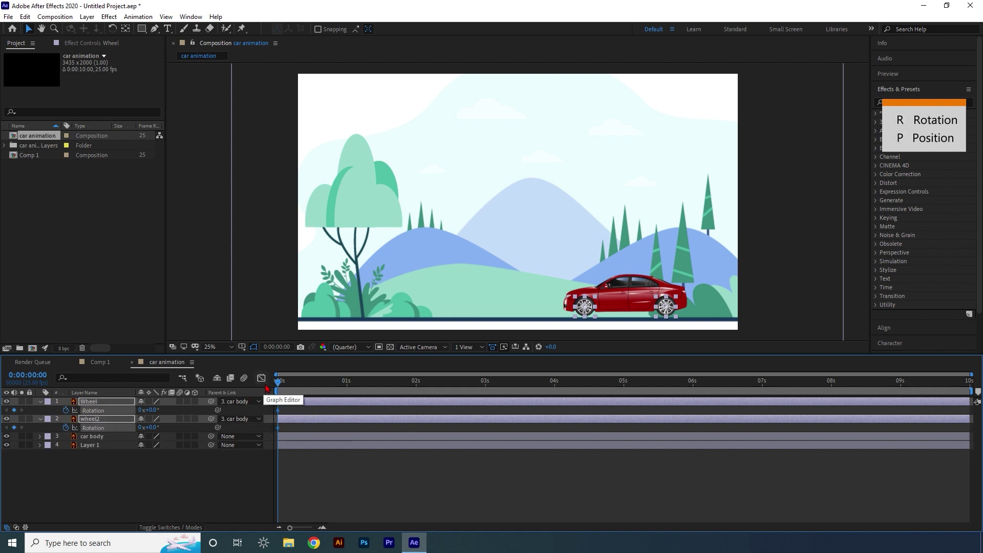
pyautogui.moveTo(279, 388); pyautogui.dragTo(973, 400)
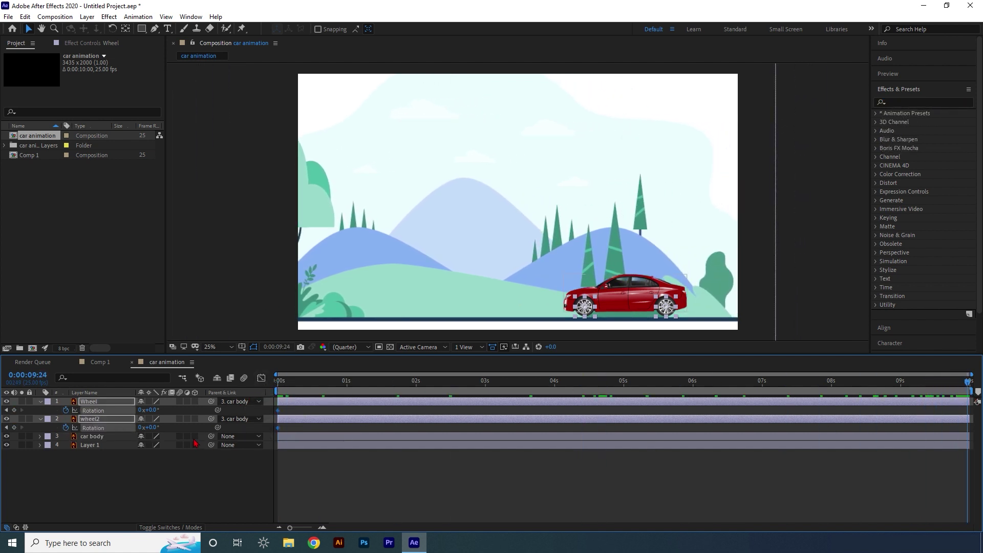
pyautogui.click(140, 410)
pyautogui.write('-6')
pyautogui.press('Return')
# Preview the wheel spin, return to the start, and select the car body layer
pyautogui.press('space')
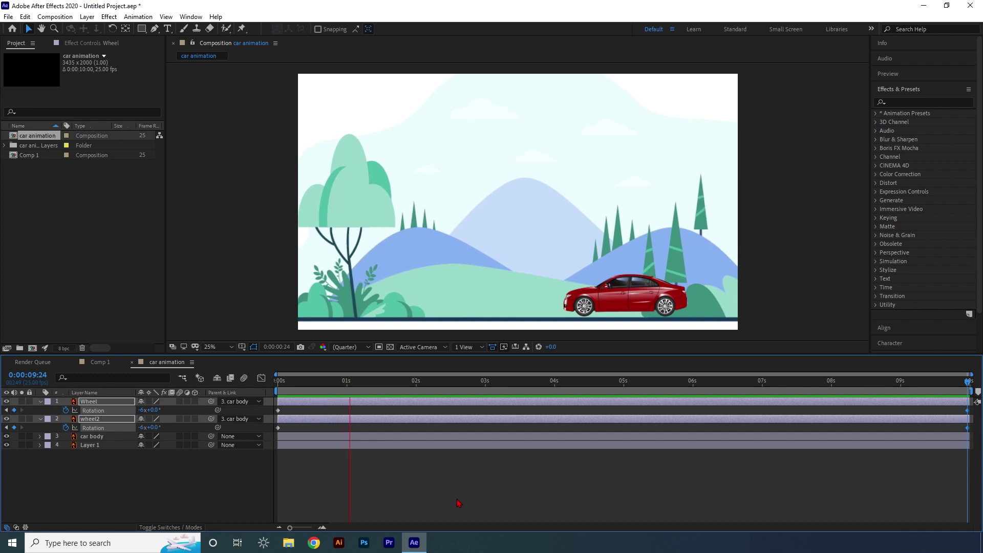
pyautogui.press('space')
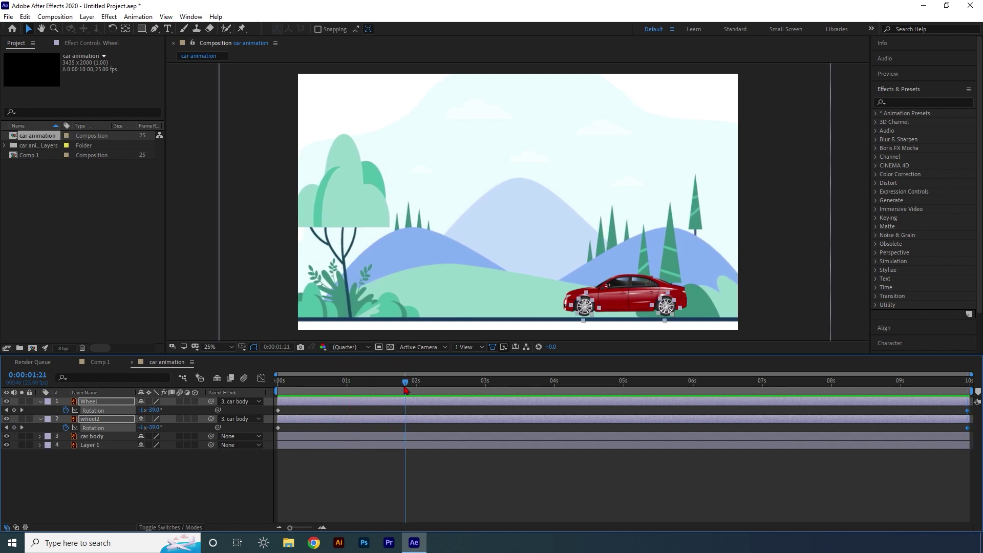
pyautogui.moveTo(406, 382); pyautogui.dragTo(263, 389)
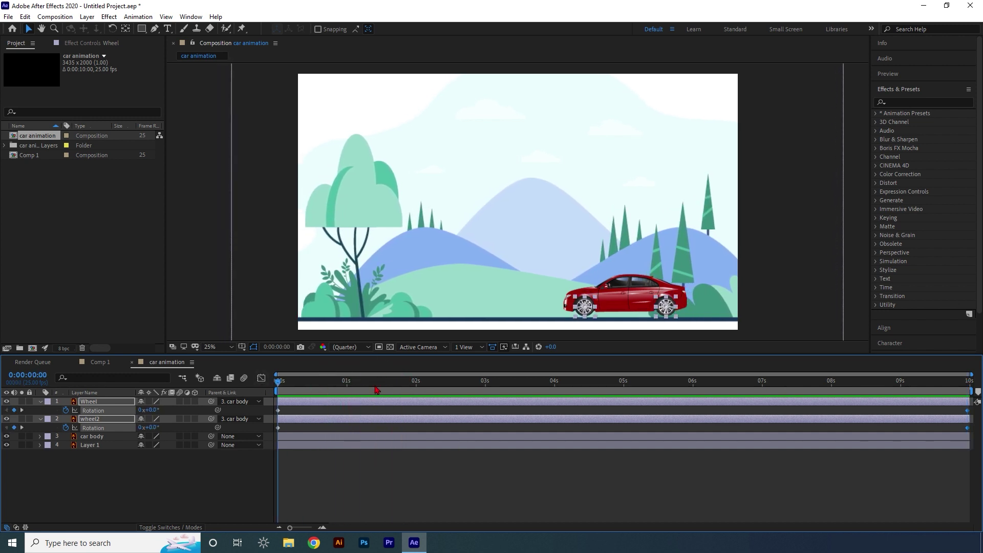
pyautogui.click(102, 491)
pyautogui.click(90, 436)
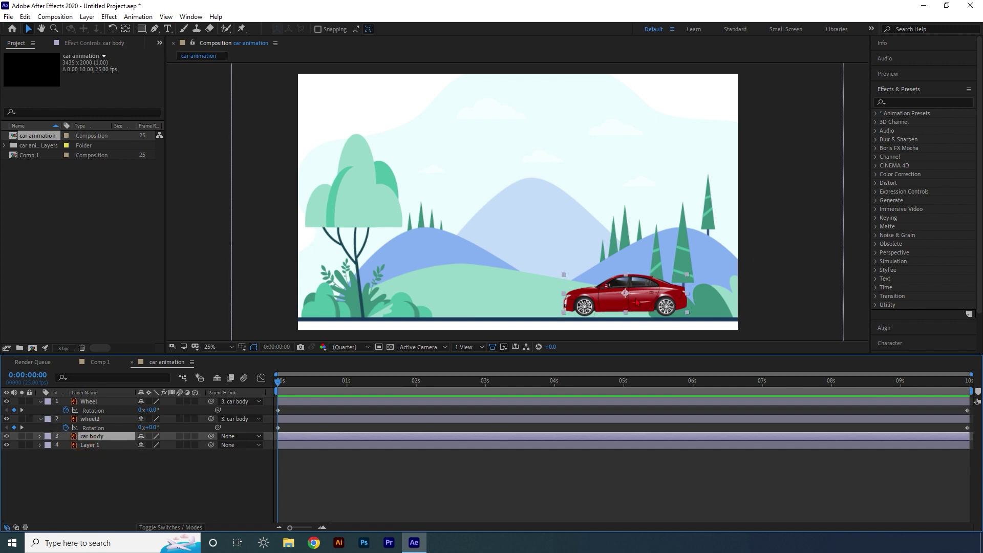
# Keyframe the car body's Position from just off-frame right at 0 s to -551.3, 1725.3 at 9:24, then preview
pyautogui.moveTo(645, 313)
pyautogui.mouseDown()
pyautogui.moveTo(814, 301)
pyautogui.moveTo(673, 300)
pyautogui.moveTo(783, 304)
pyautogui.mouseUp()
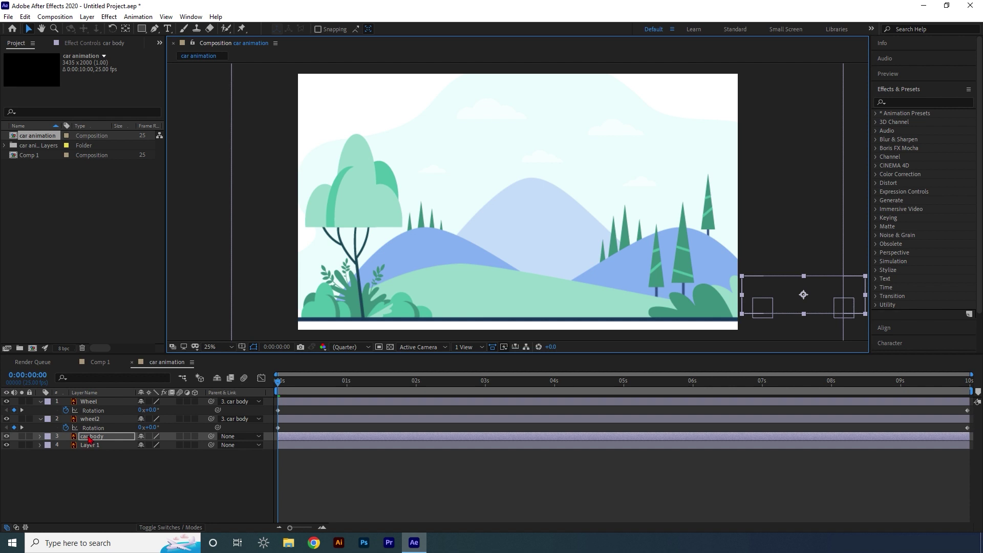
pyautogui.press('p')
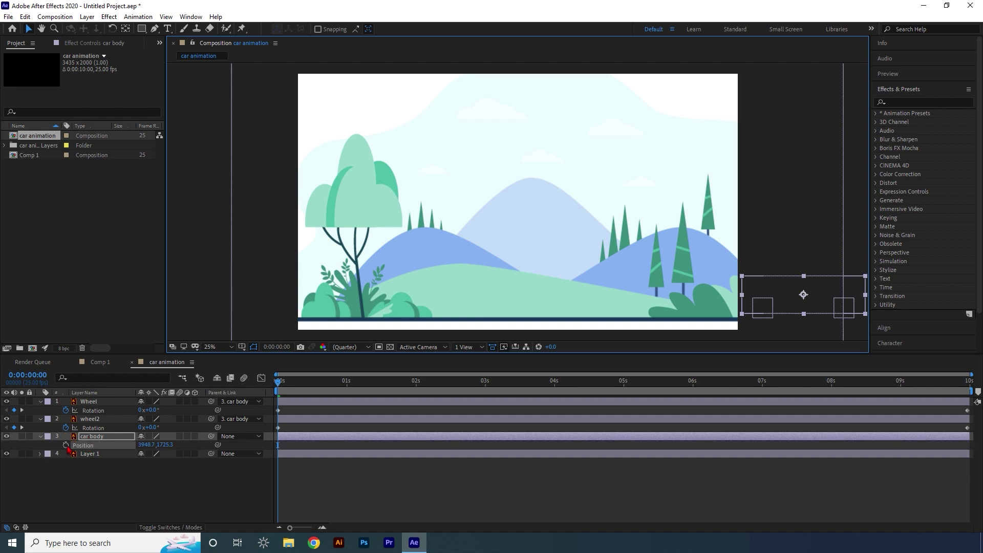
pyautogui.click(66, 445)
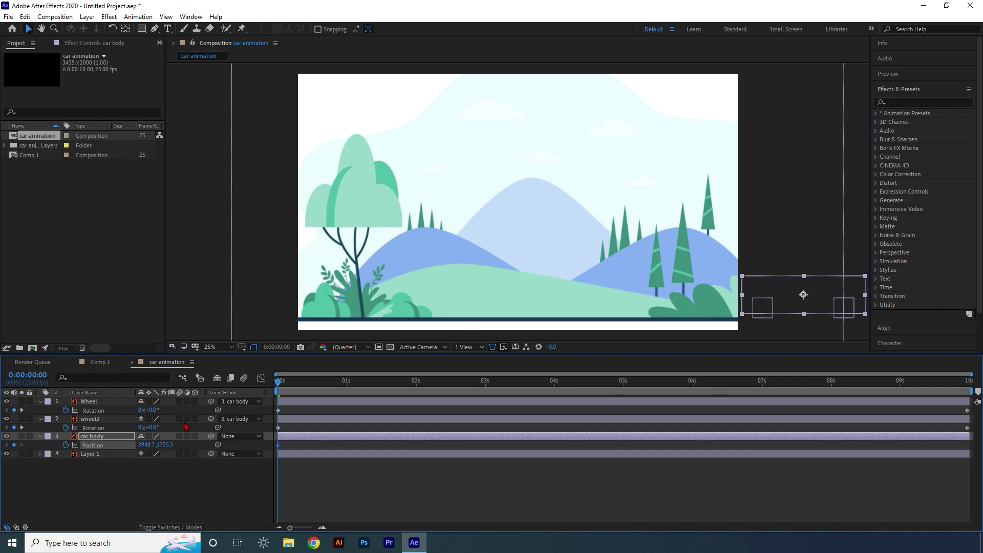
pyautogui.moveTo(278, 381)
pyautogui.mouseDown()
pyautogui.moveTo(382, 394)
pyautogui.moveTo(967, 397)
pyautogui.mouseUp()
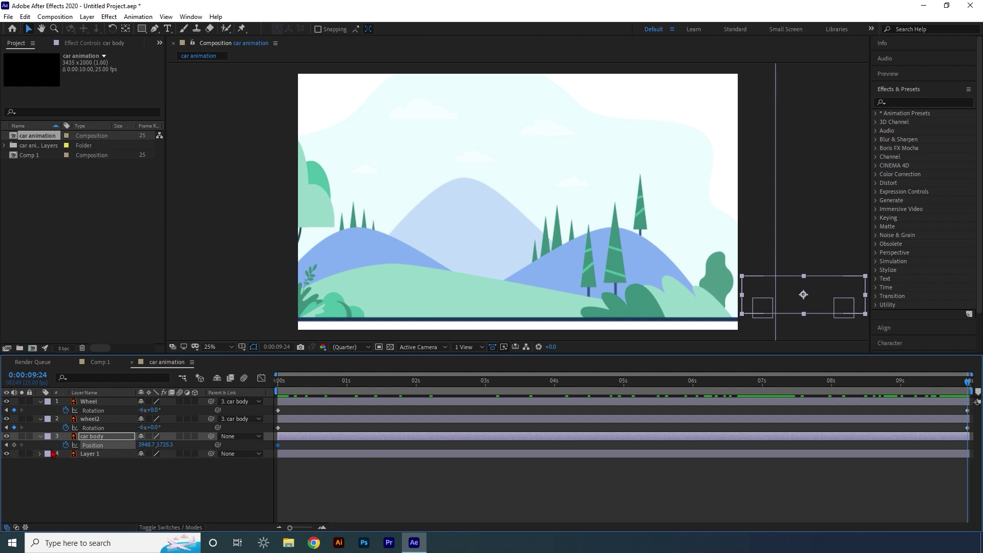
pyautogui.moveTo(148, 445); pyautogui.dragTo(3, 449)
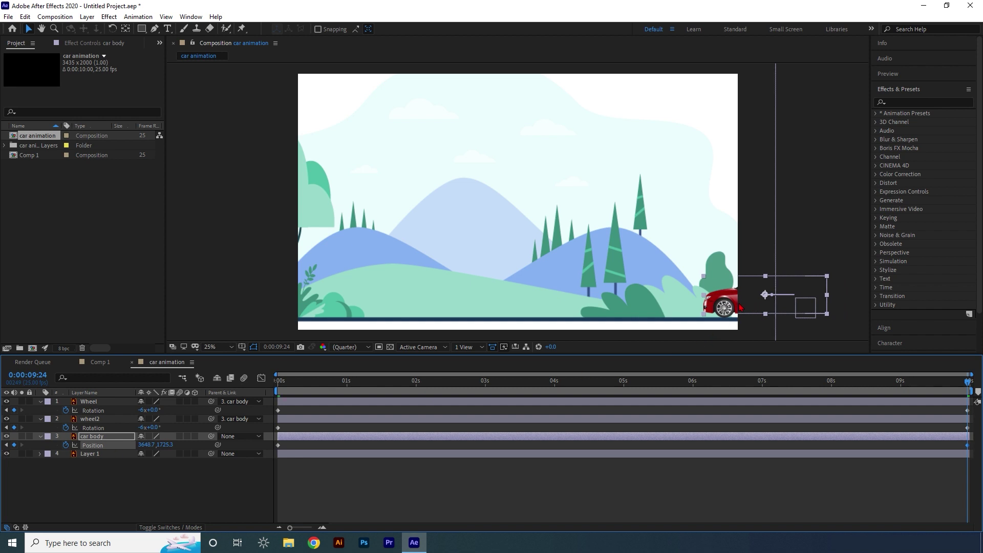
pyautogui.moveTo(736, 301); pyautogui.dragTo(205, 304)
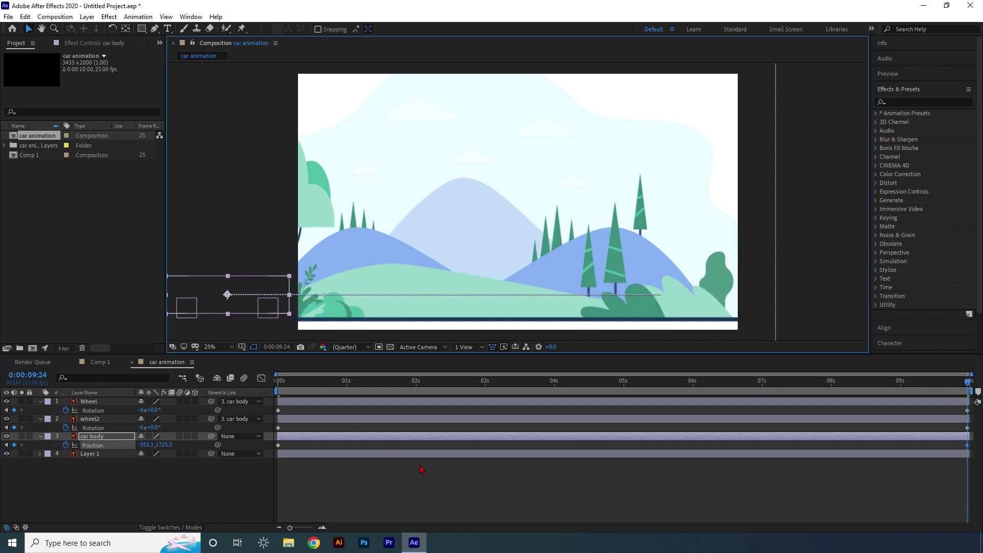
pyautogui.press('space')
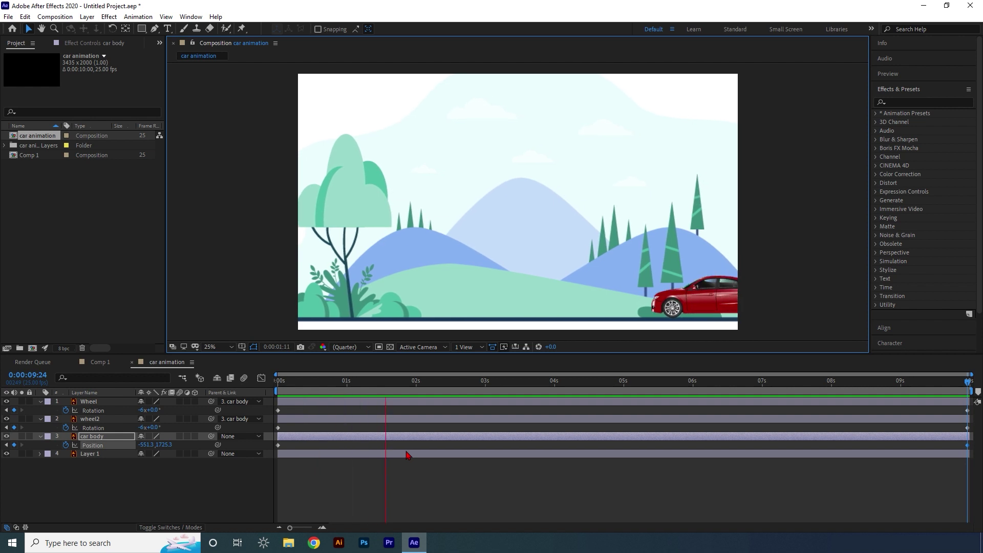
# Change both wheels' last-frame Rotation to -8 revolutions and preview the faster spin
pyautogui.press('space')
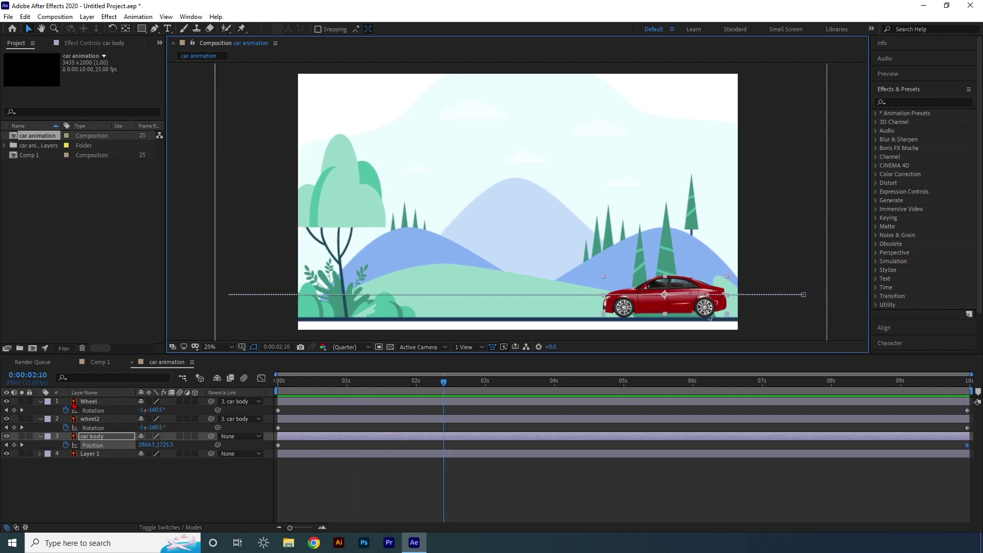
pyautogui.press('End')
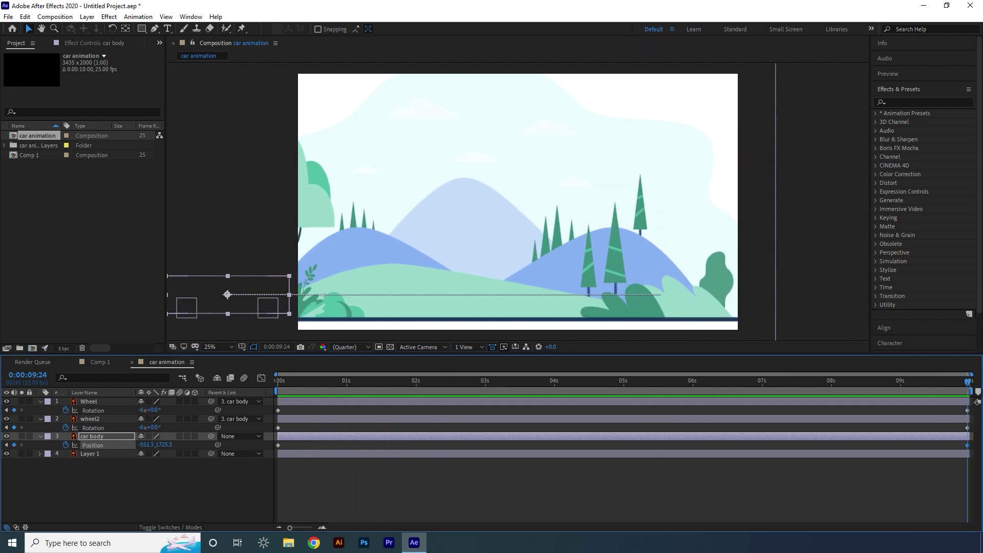
pyautogui.click(89, 402)
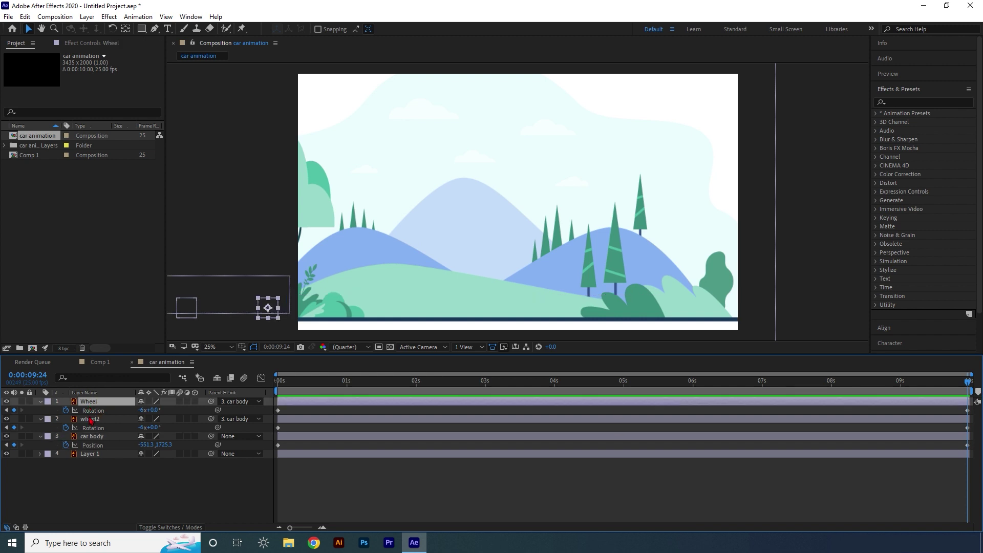
pyautogui.keyDown('ctrl'); pyautogui.click(96, 419); pyautogui.keyUp('ctrl')
pyautogui.click(141, 410)
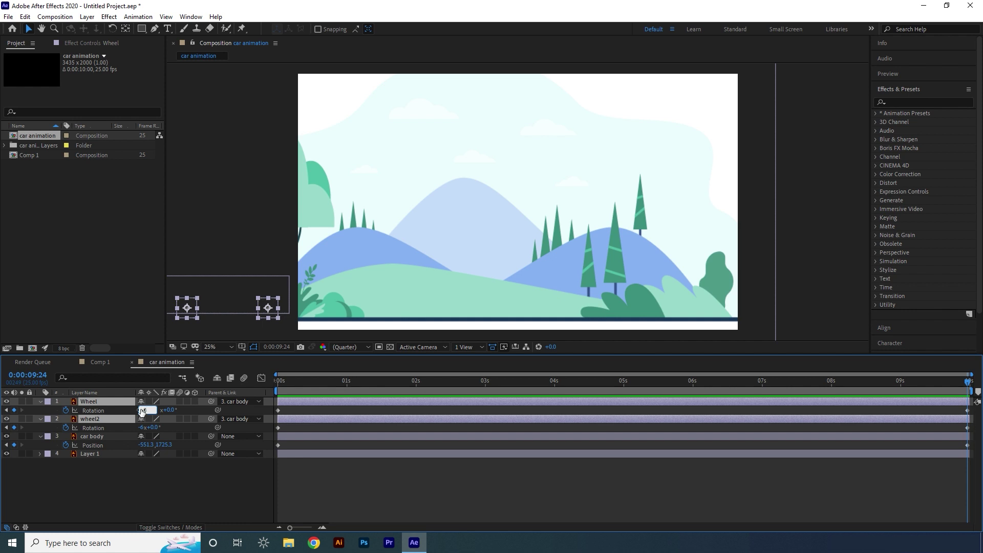
pyautogui.press('Return')
pyautogui.press('space')
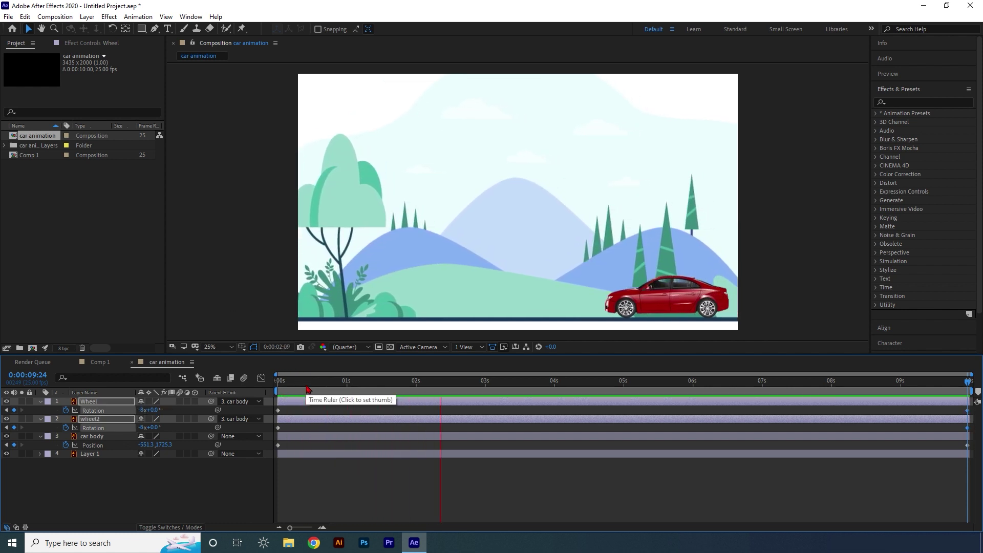
# Stop the preview, collapse the Wheel, wheel2 and car body properties, and enable Wheel's motion blur
pyautogui.click(348, 484)
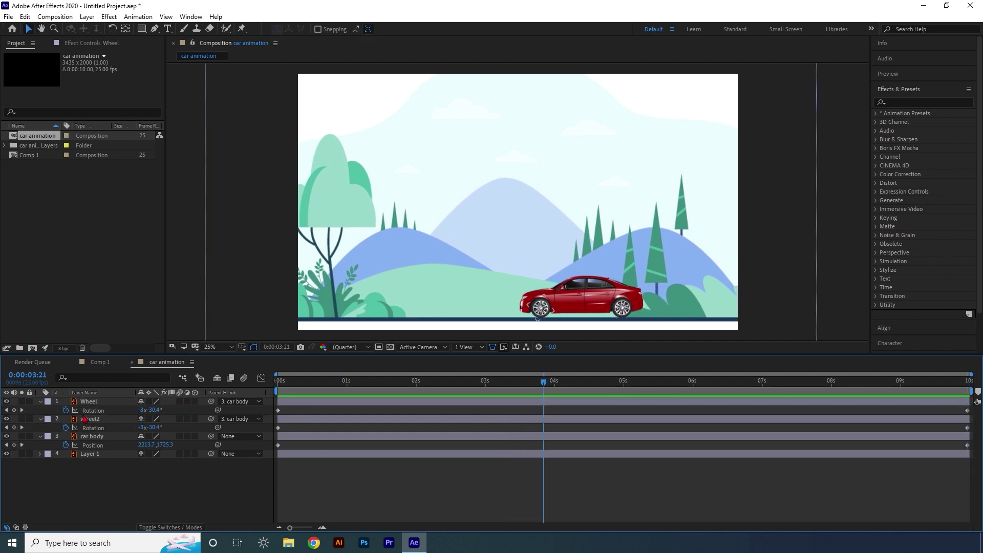
pyautogui.click(41, 401)
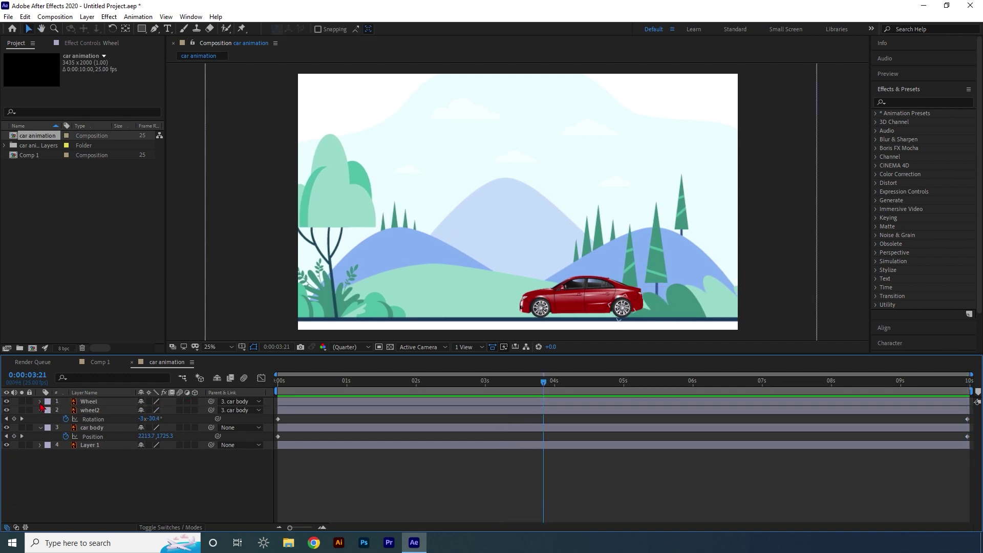
pyautogui.click(40, 410)
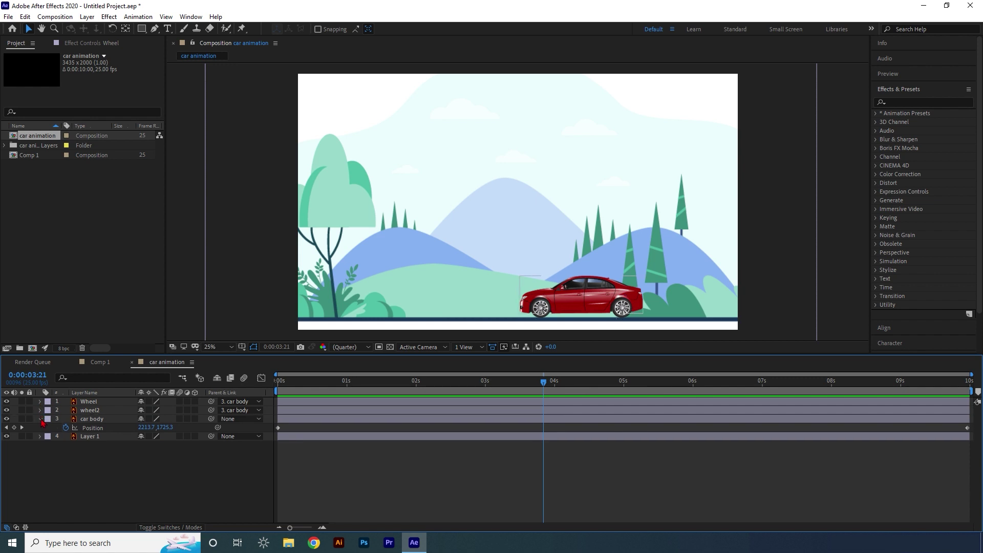
pyautogui.click(40, 419)
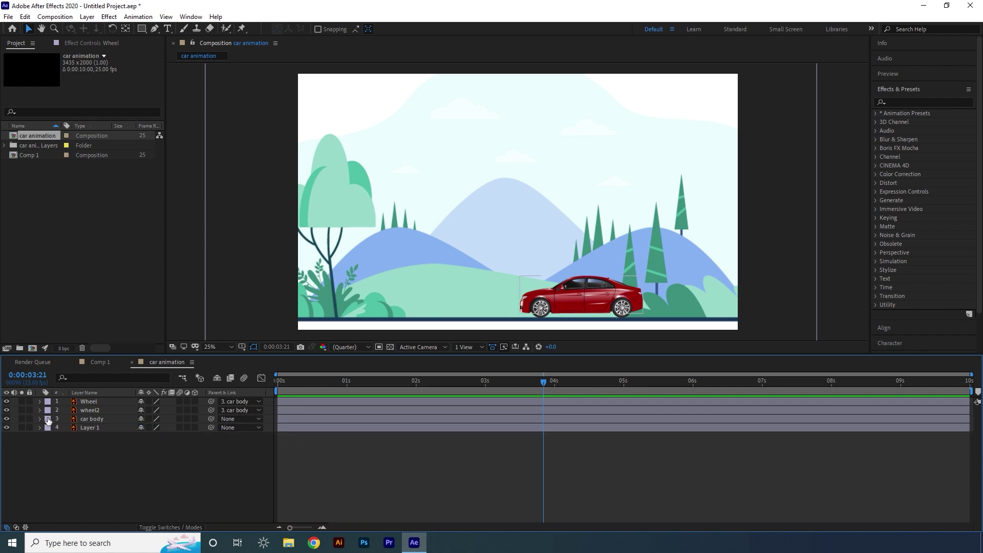
pyautogui.click(180, 402)
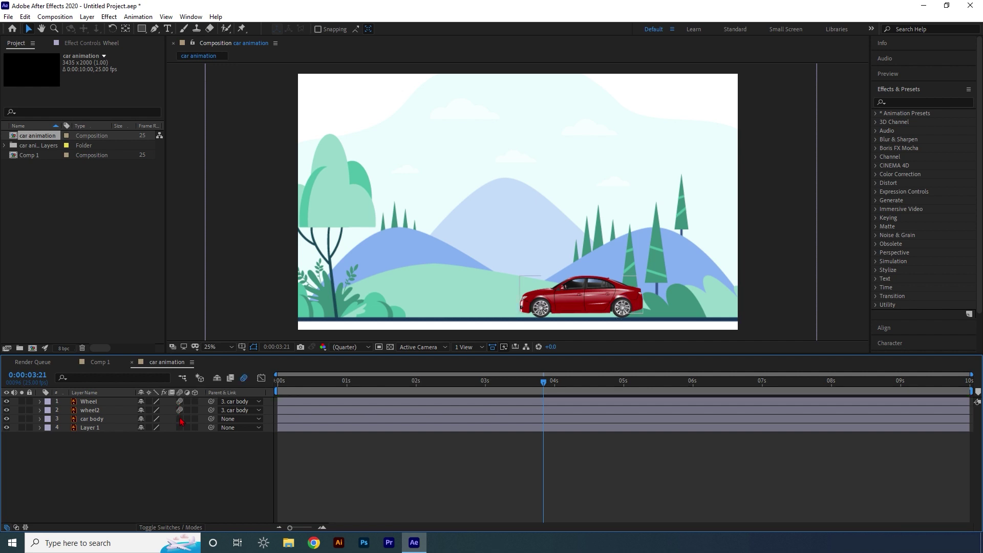
pyautogui.press('Home')
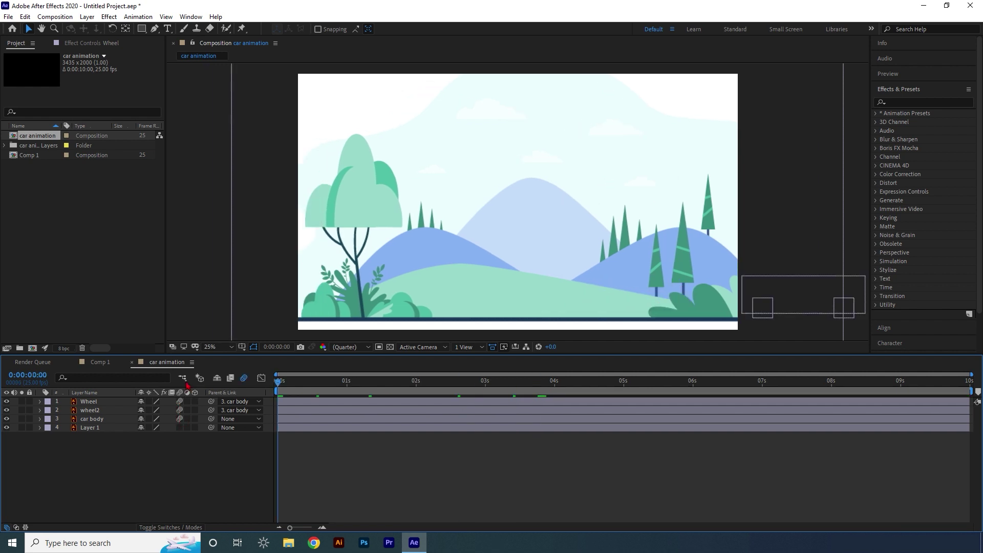
pyautogui.press('space')
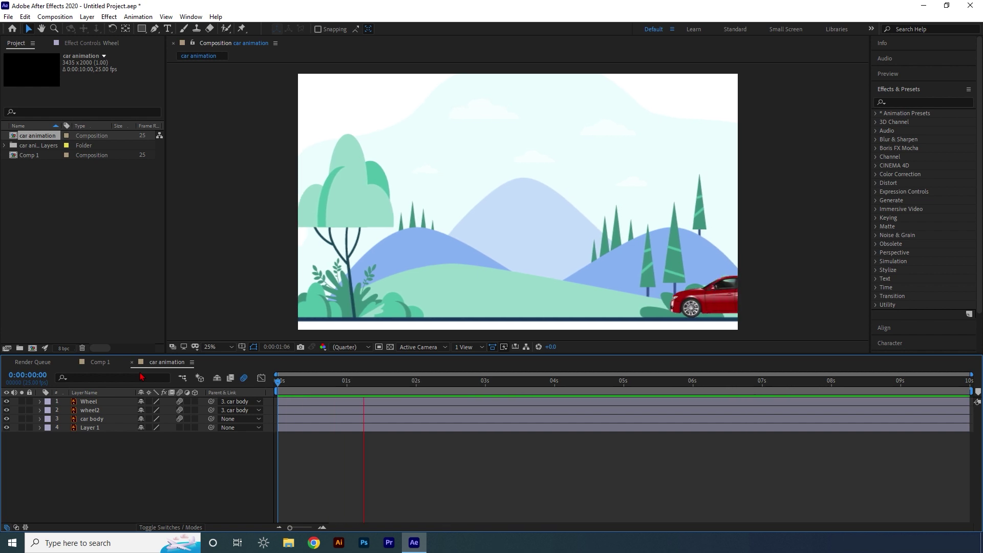